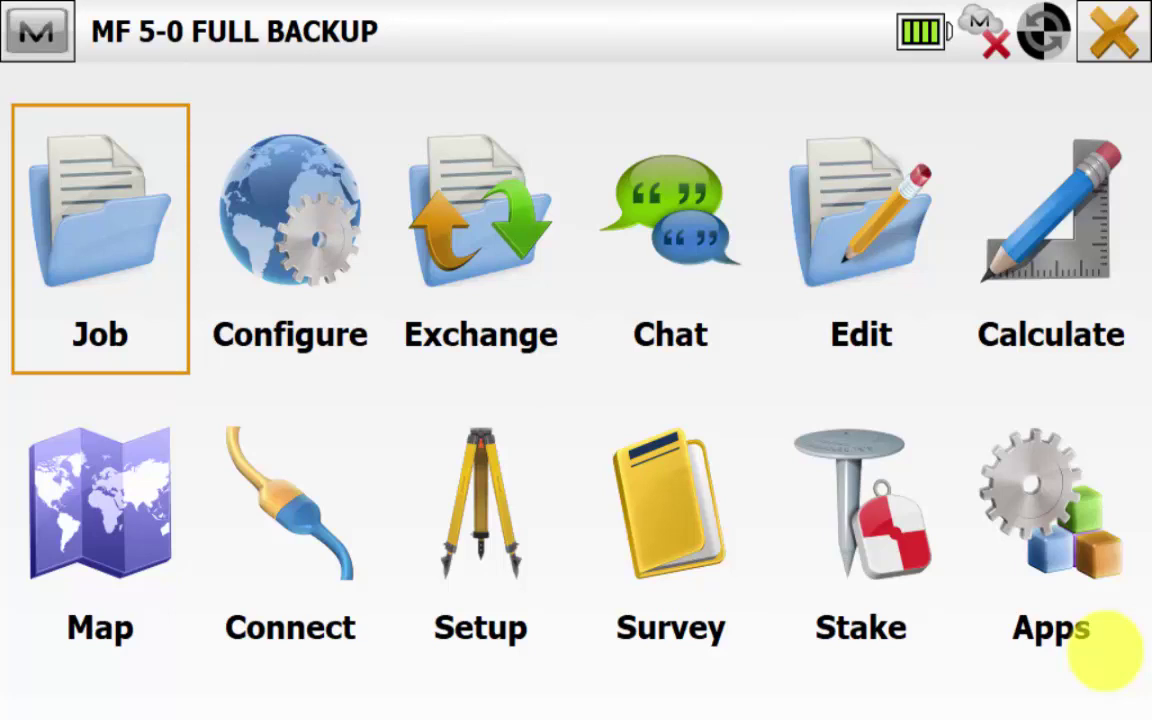
Step: Open Global Settings from the Configure menu to view its Main options
click(231, 175)
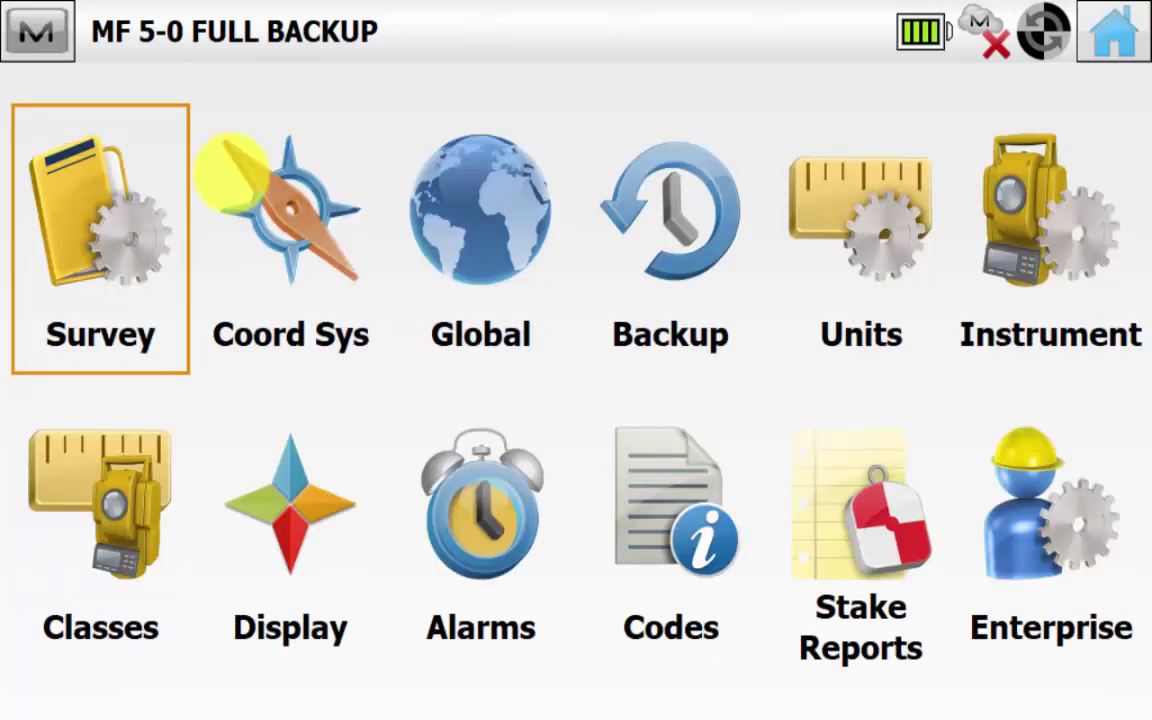
click(391, 154)
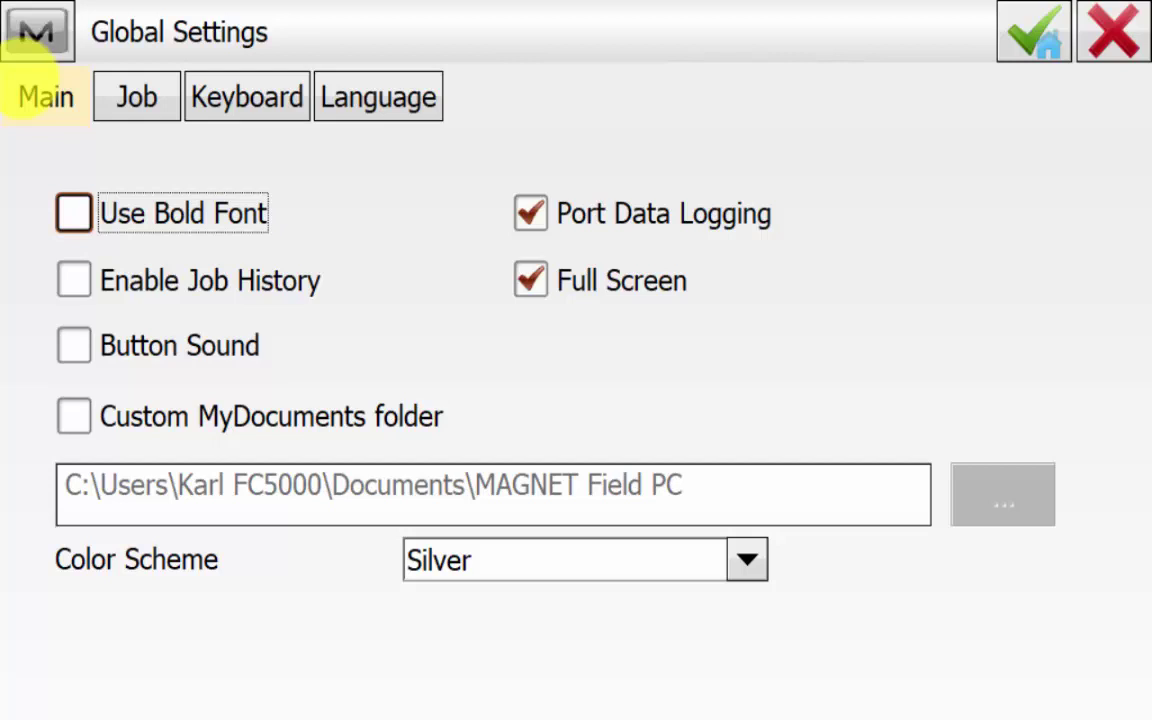
click(240, 416)
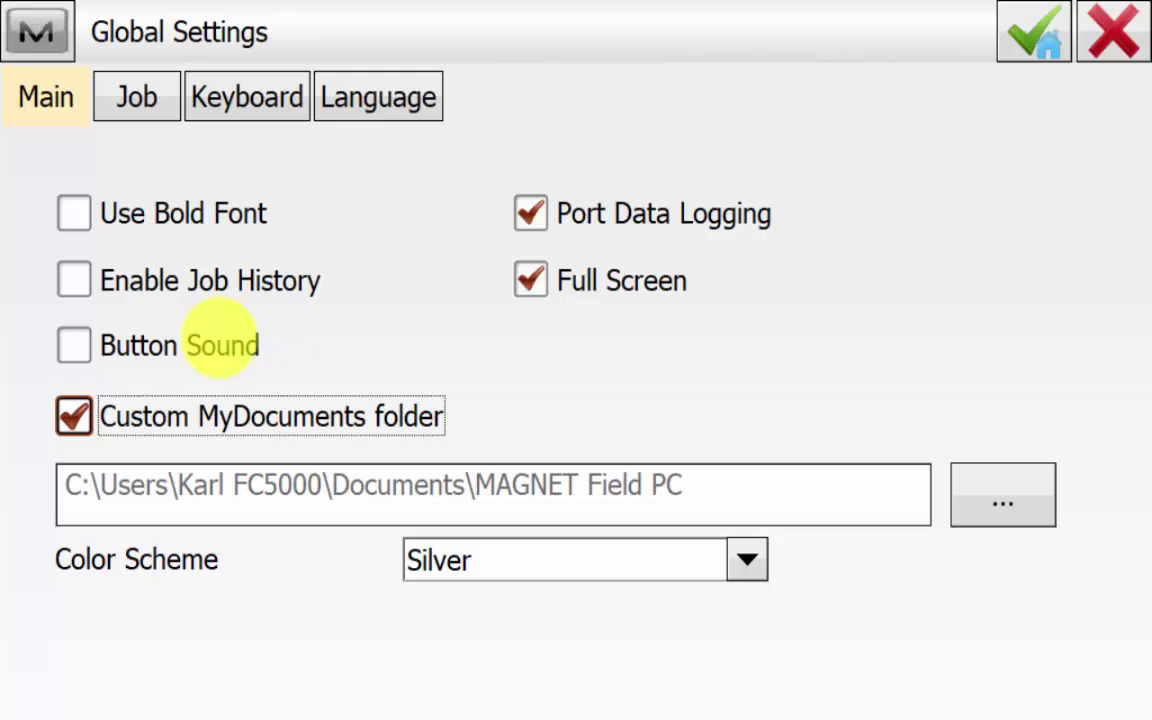
key(space)
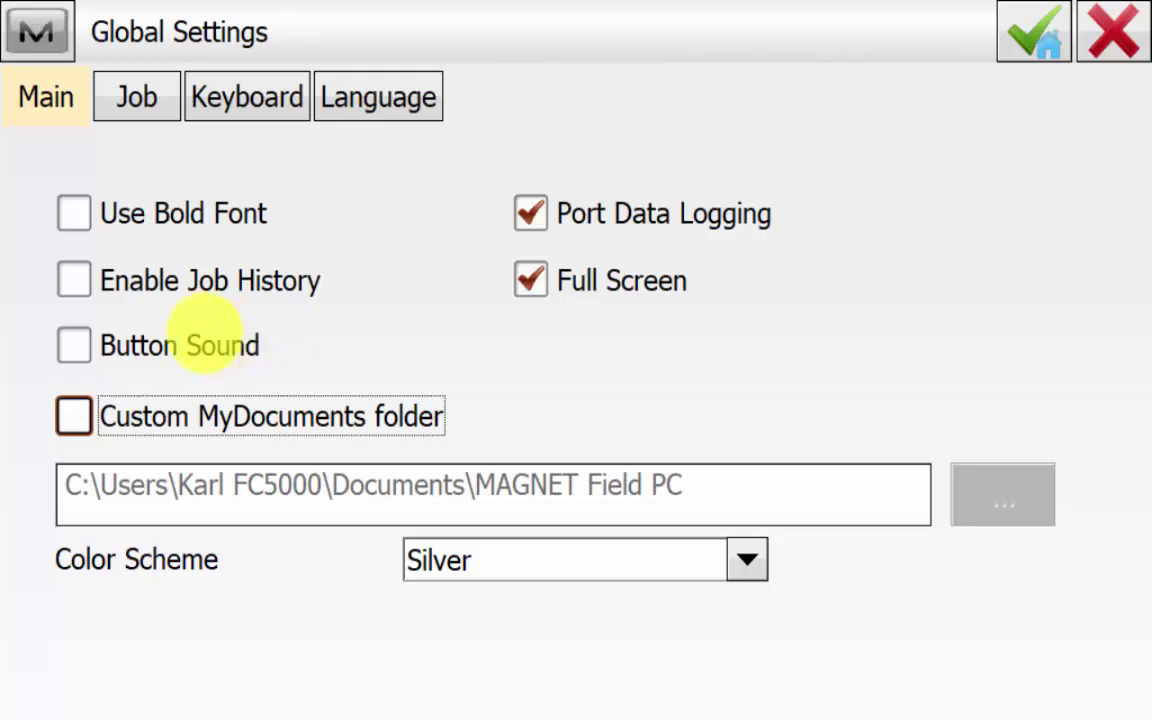
key(Return)
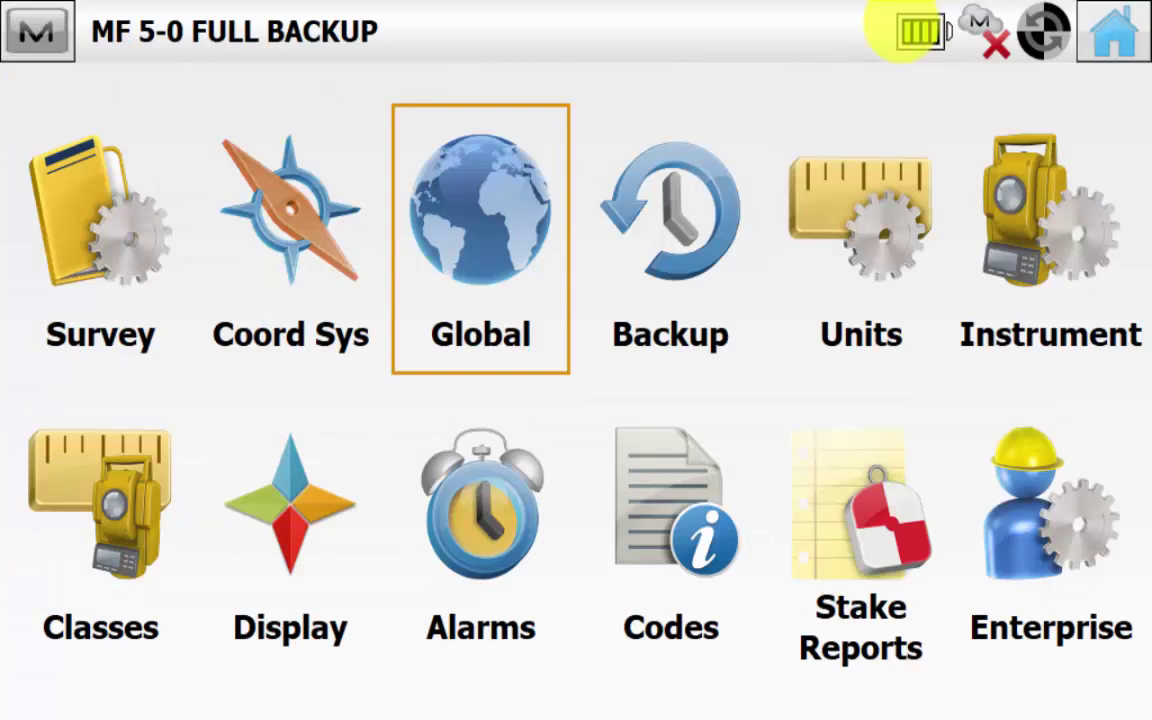
Step: Open Backup and show the Full Backup page, which includes all jobs in full_backup.7z
key(Right)
key(Return)
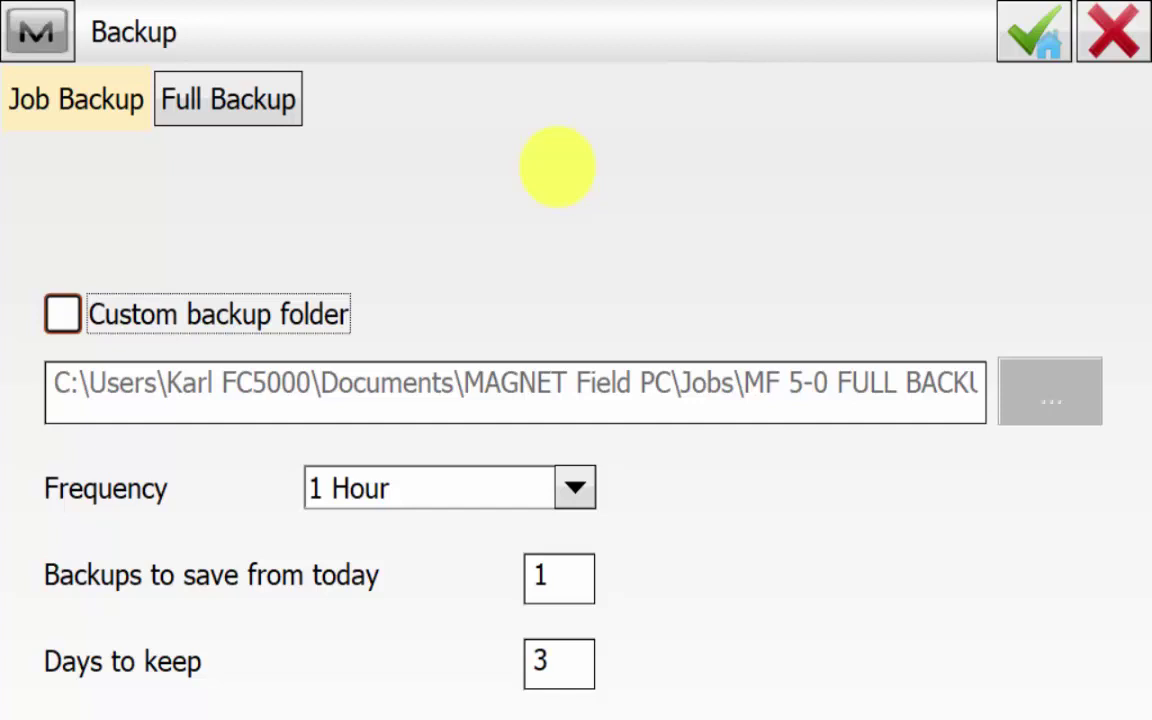
click(203, 82)
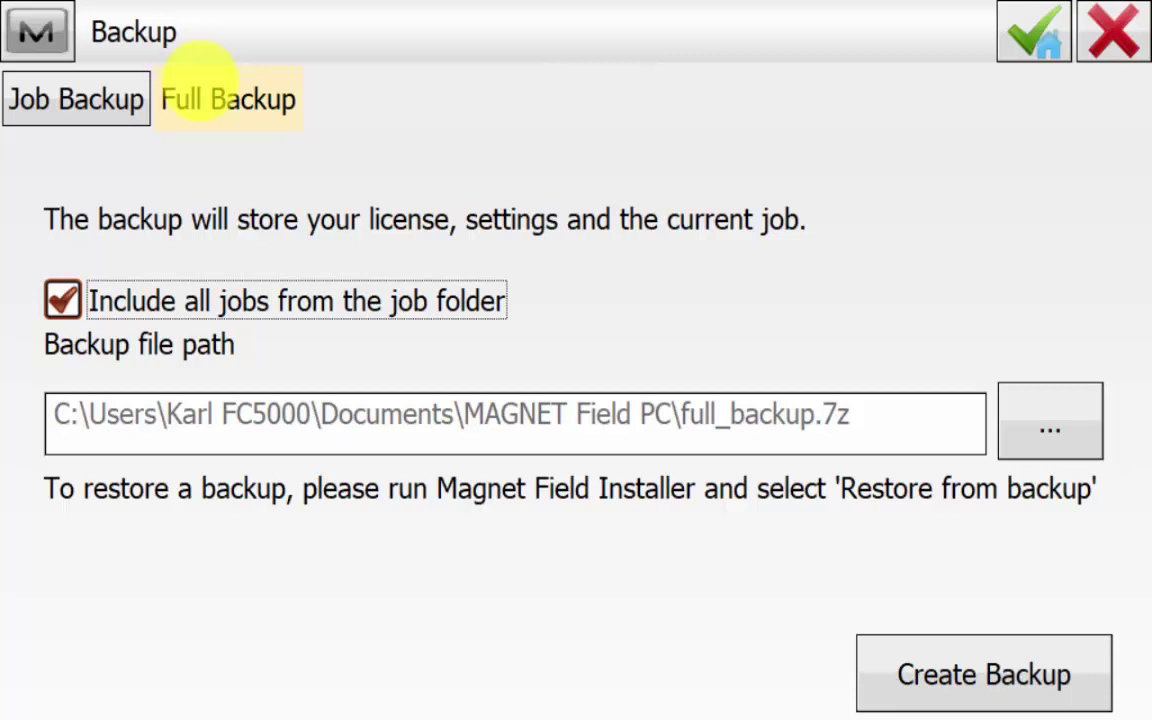
Step: Set the full backup destination to the USB drive as D:\full_backup.7z
click(1049, 420)
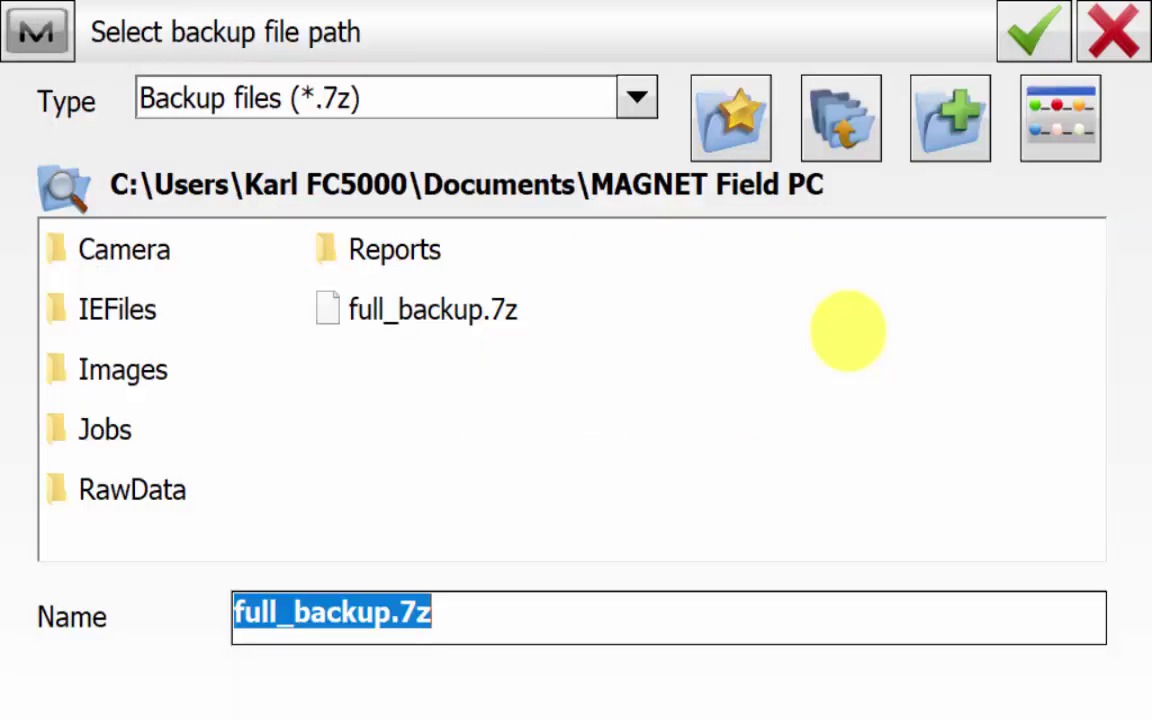
click(841, 118)
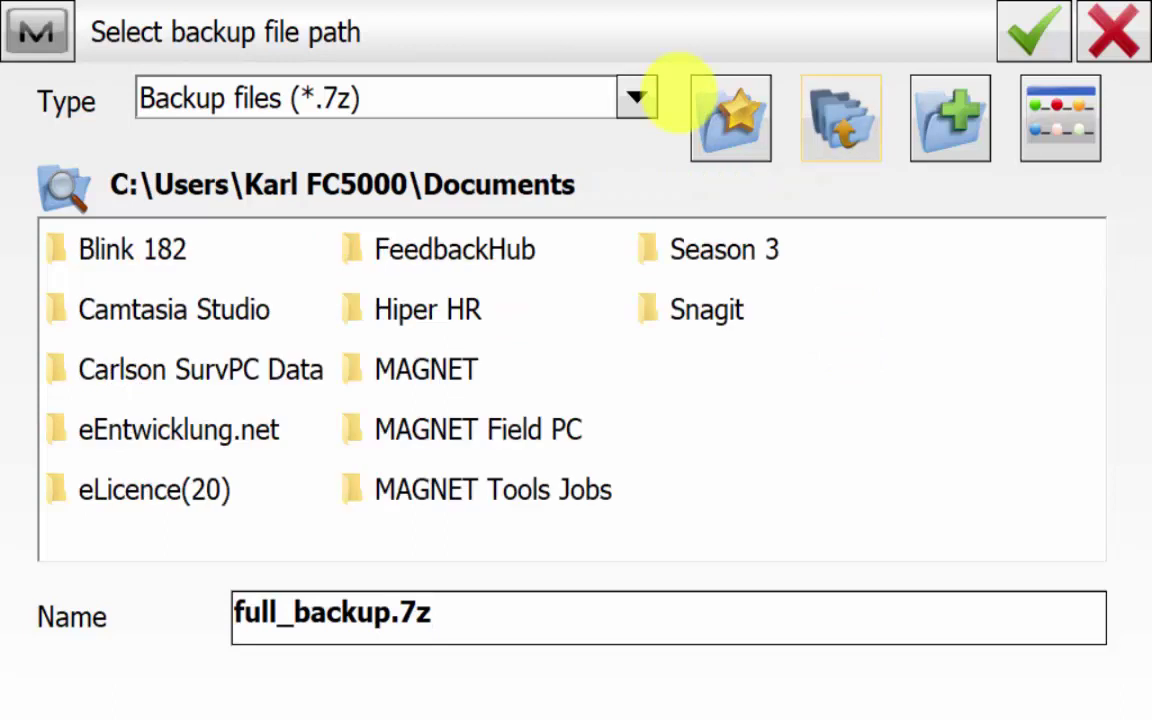
click(841, 118)
click(841, 118)
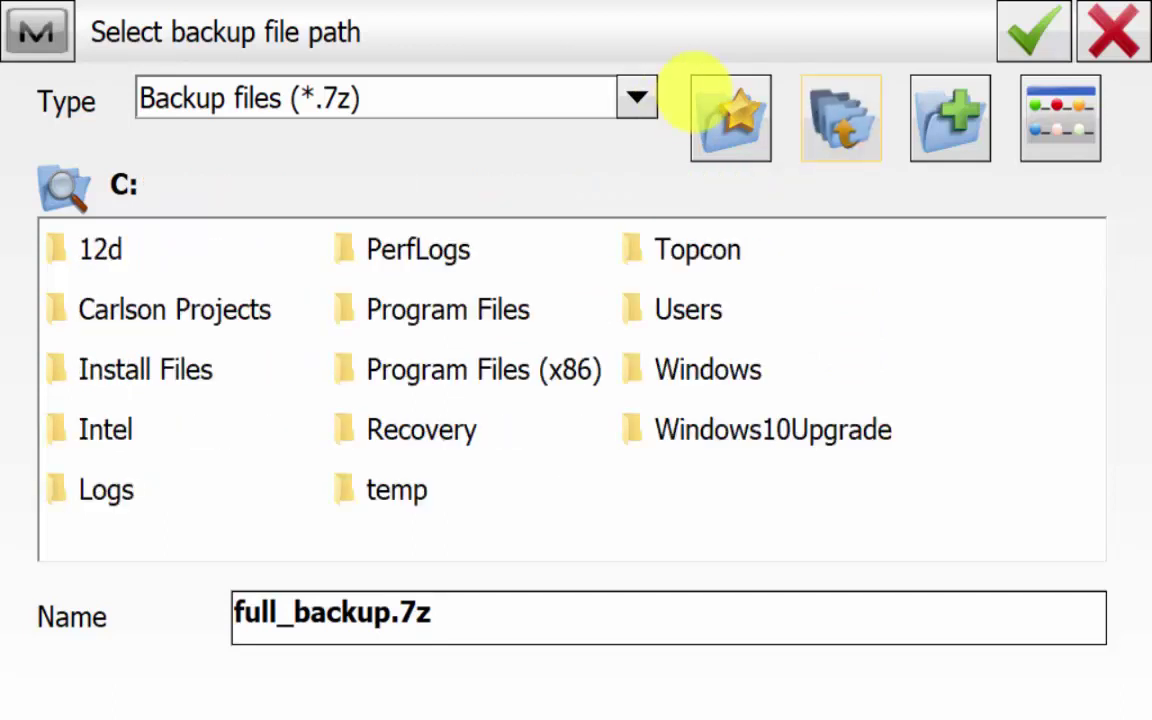
click(841, 118)
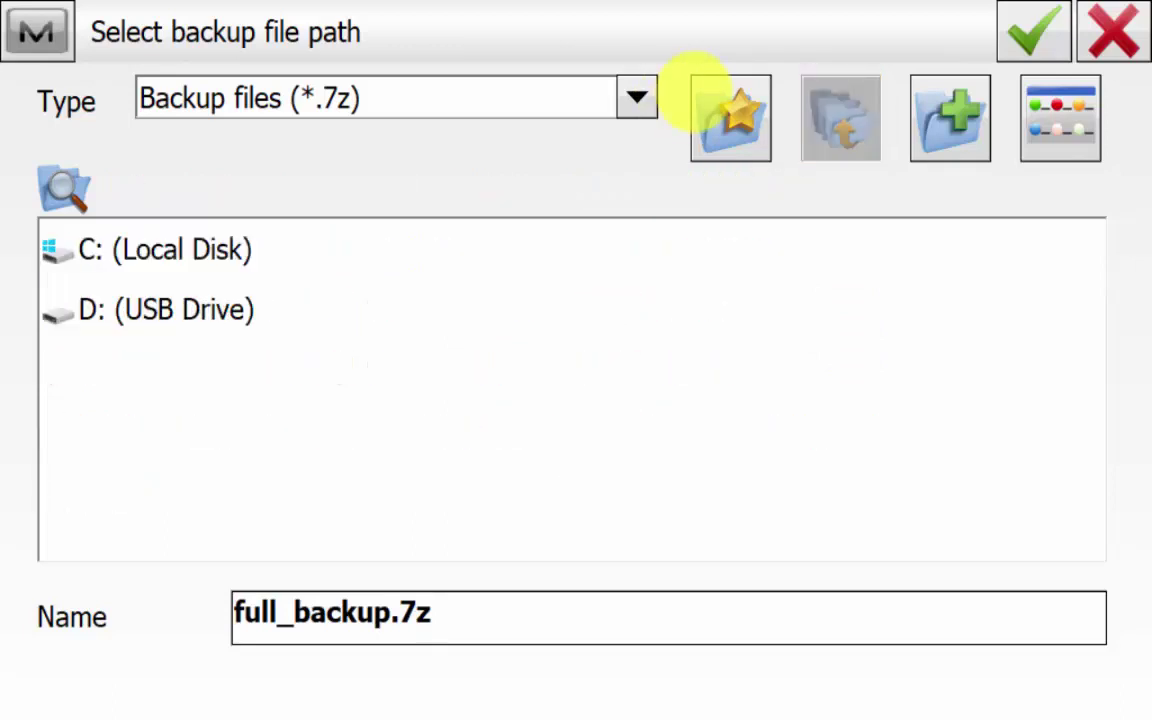
click(160, 309)
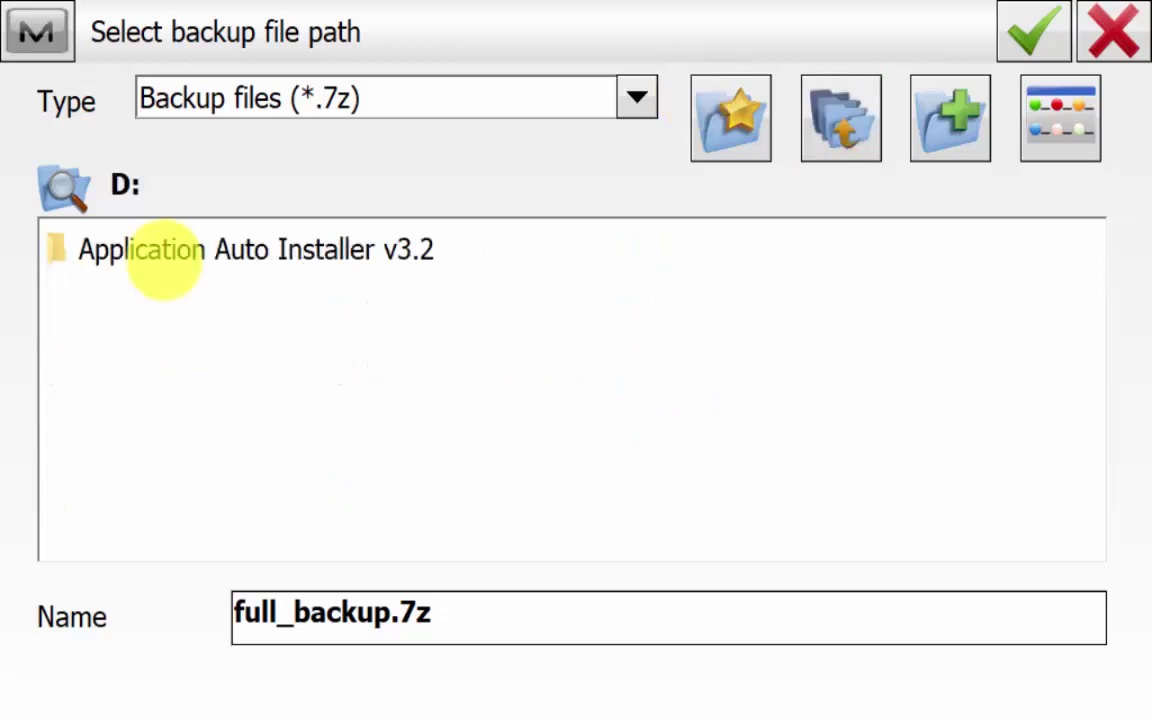
key(Return)
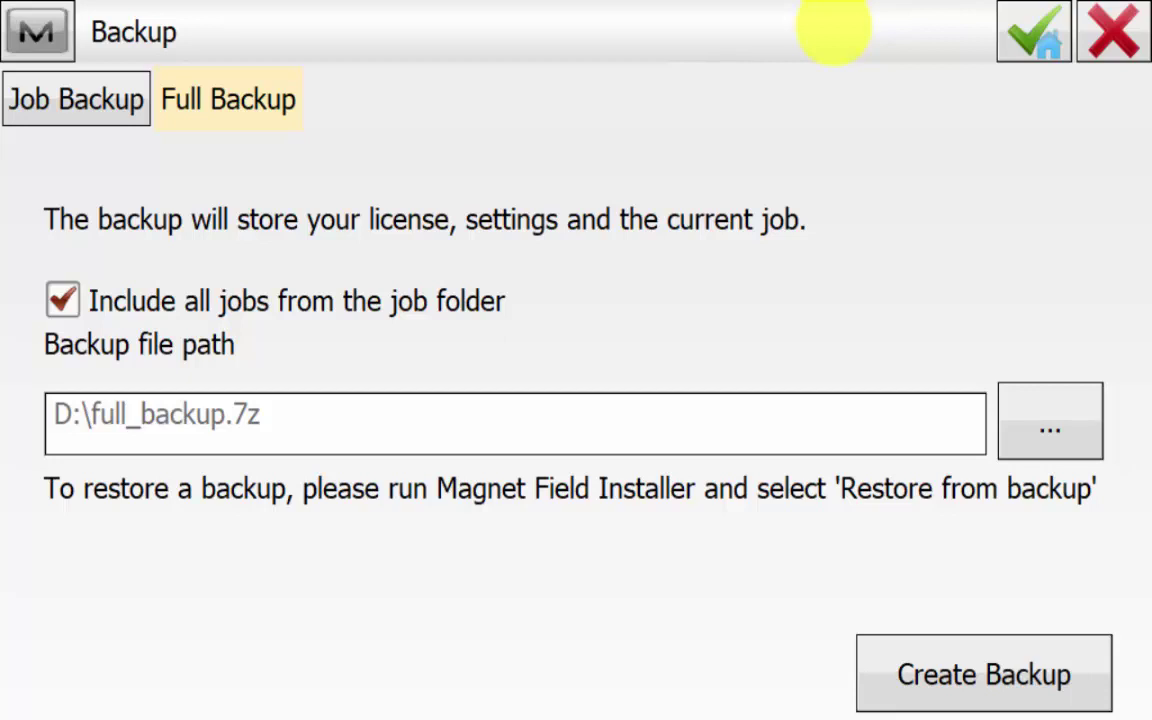
Step: Create the full backup, then close the wizard with Launch MAGNET Field unticked
click(984, 674)
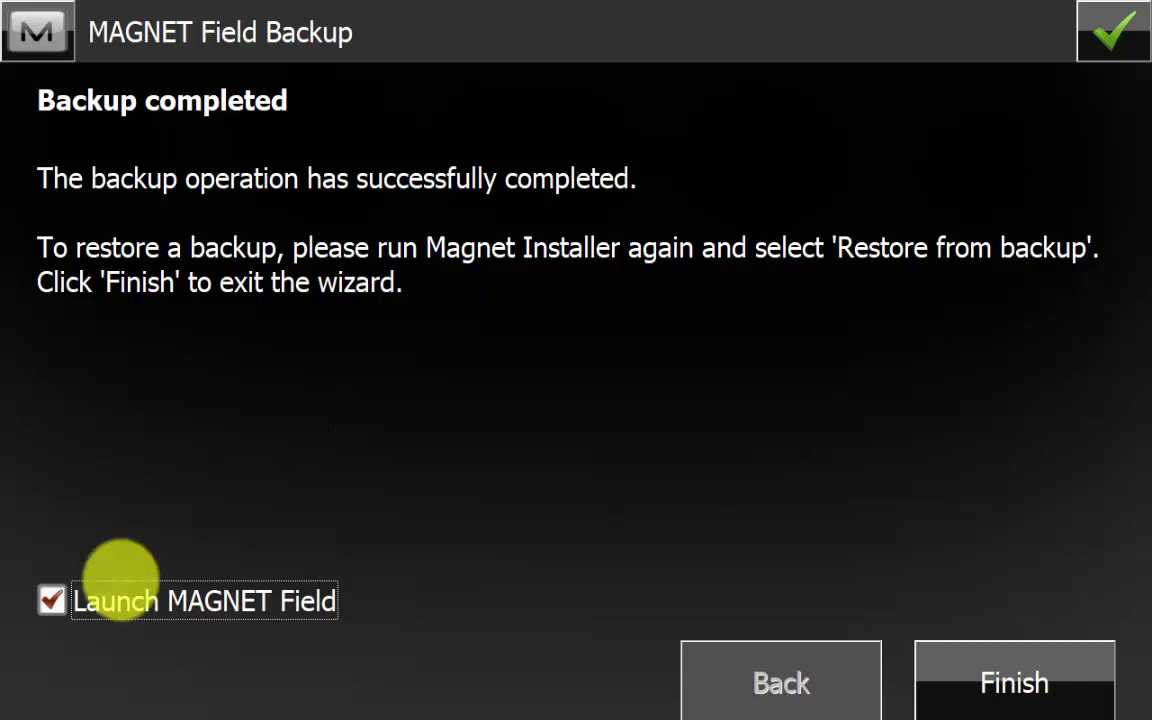
click(52, 598)
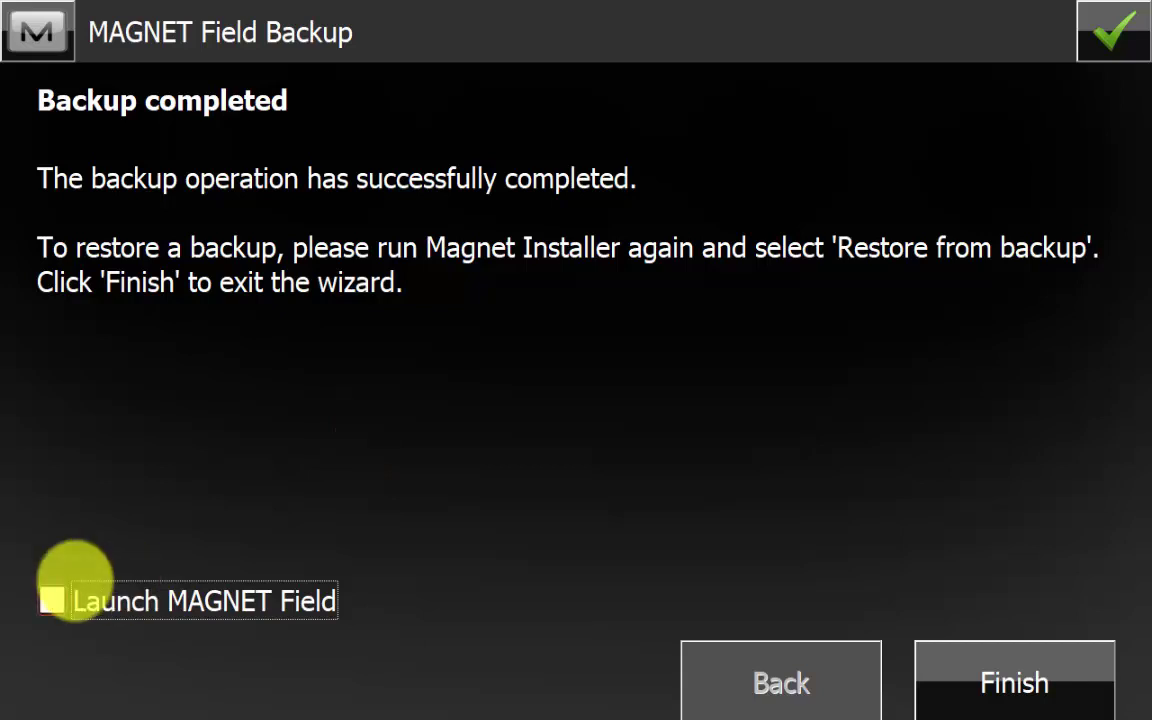
click(1005, 682)
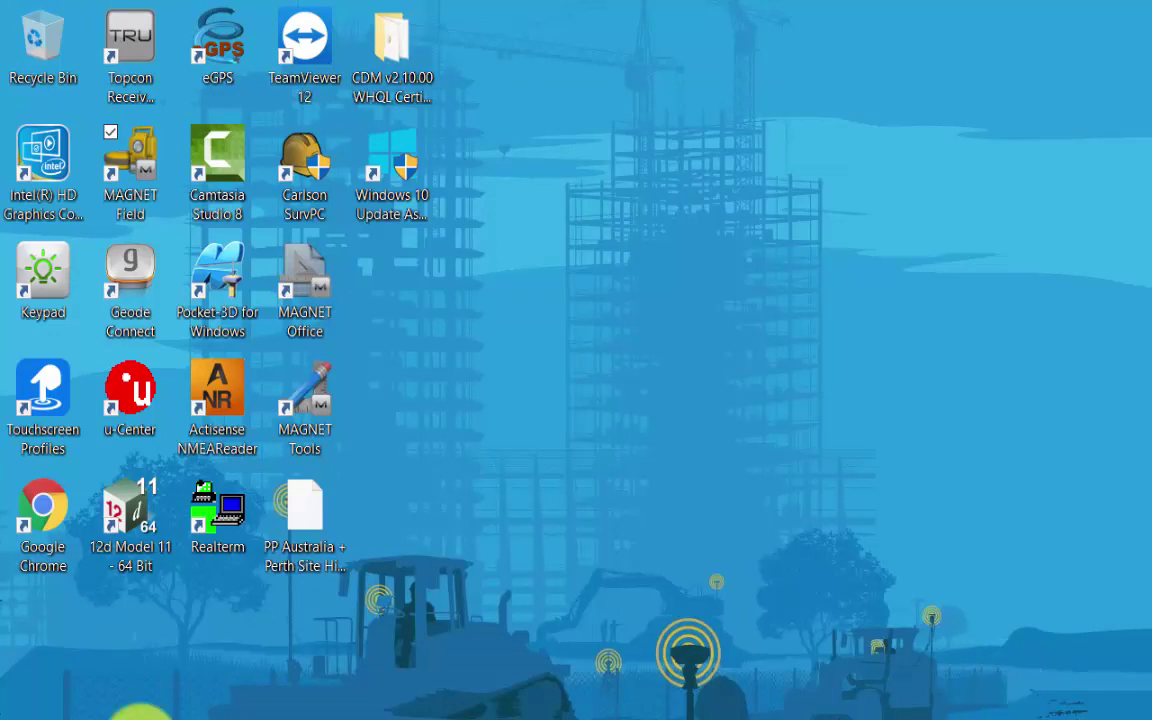
Step: Confirm in File Explorer that USB Drive (D:) holds full_backup.7z at 772,124 KB
click(140, 716)
click(92, 586)
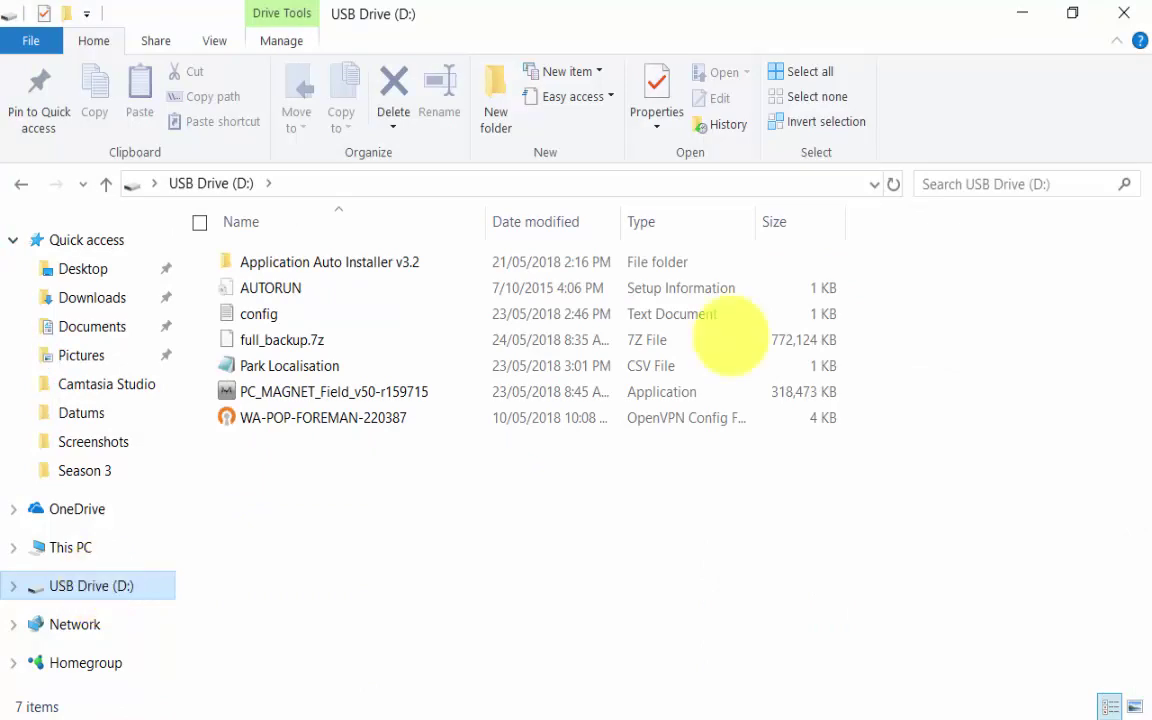
click(728, 338)
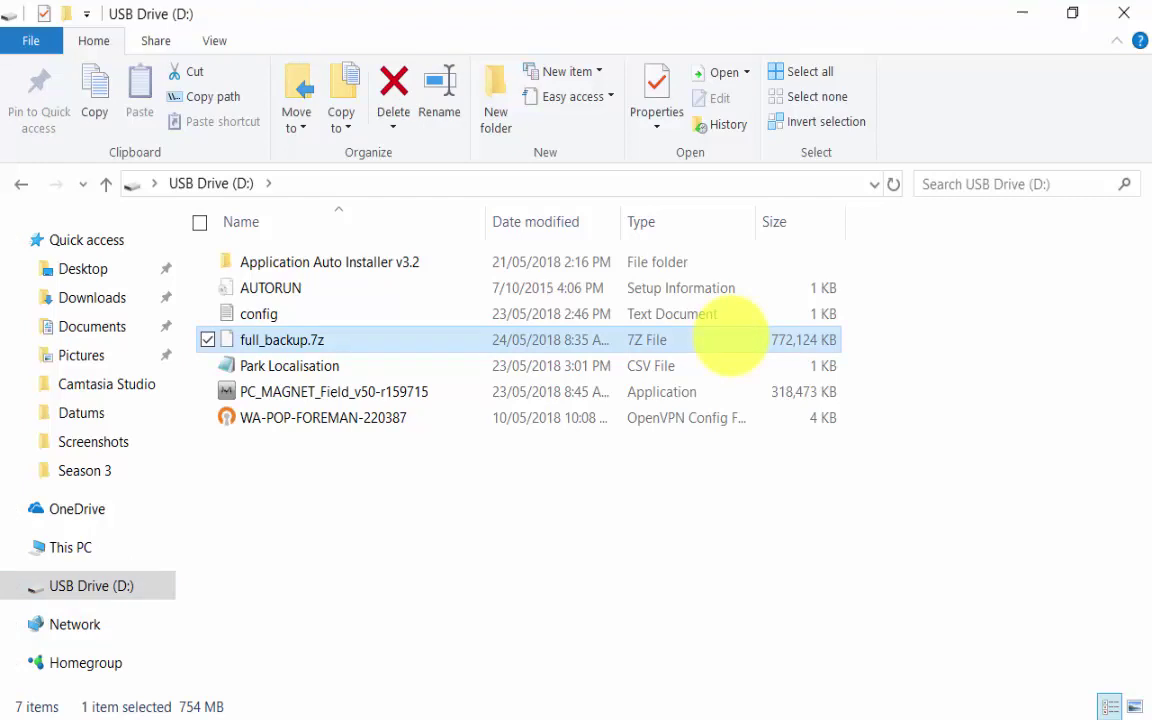
click(430, 530)
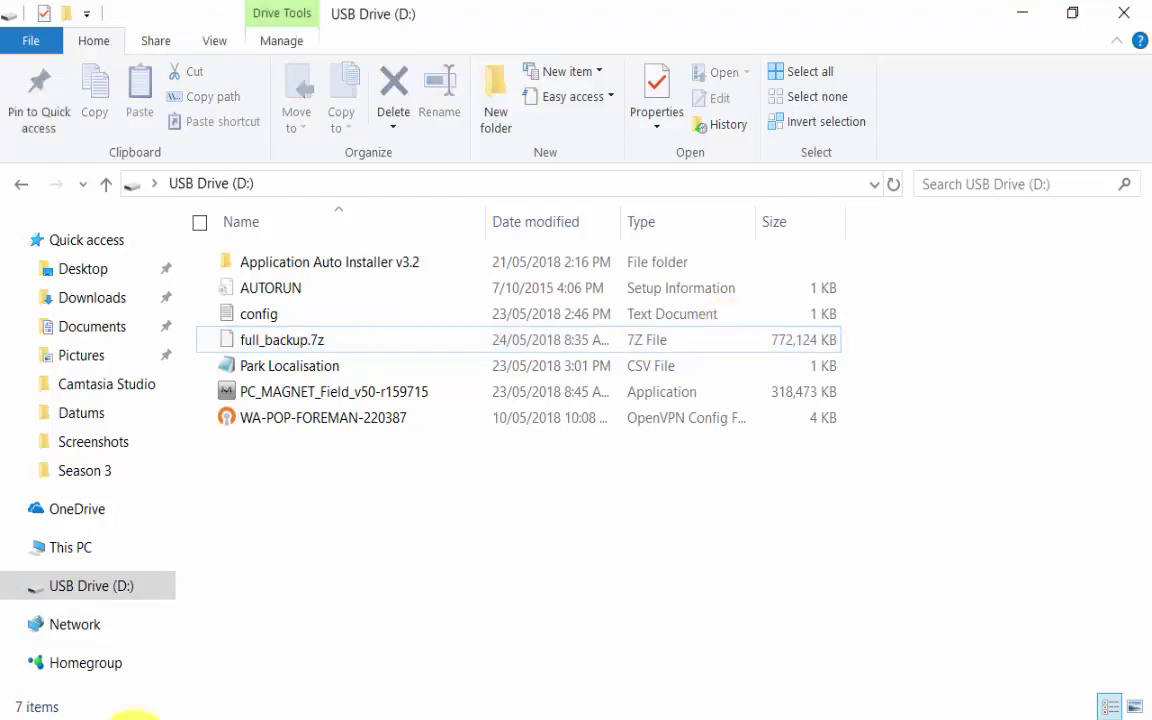
key(ctrl+Down)
key(ctrl+Down)
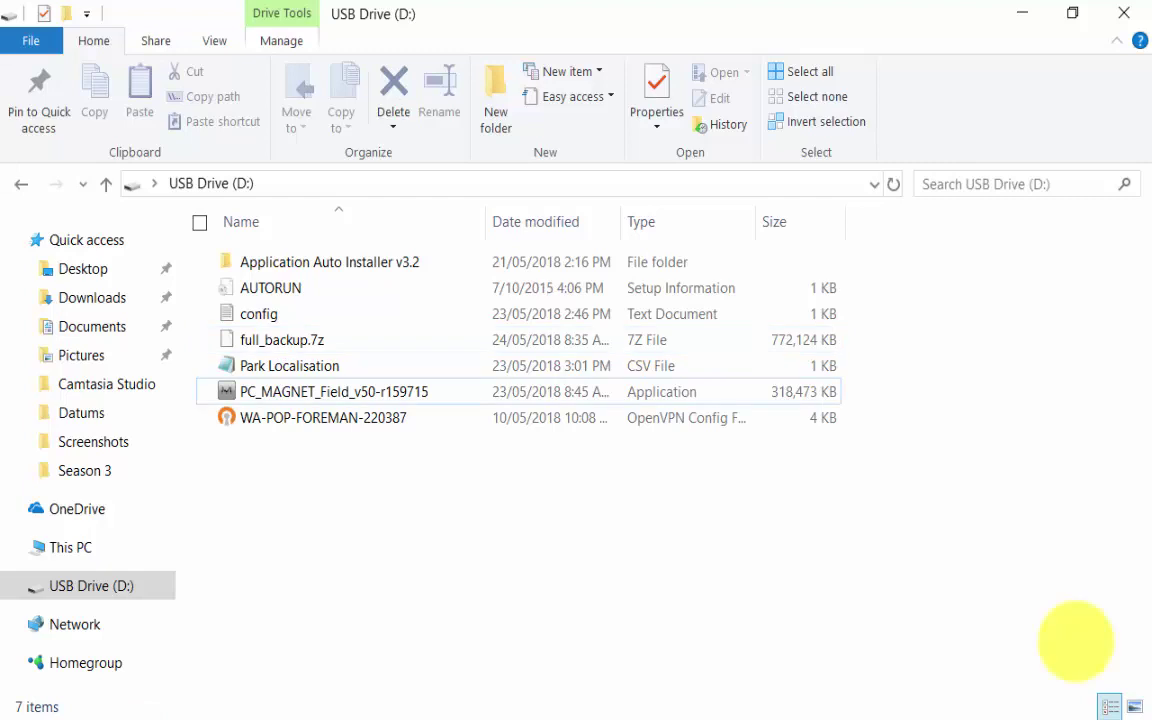
click(1022, 13)
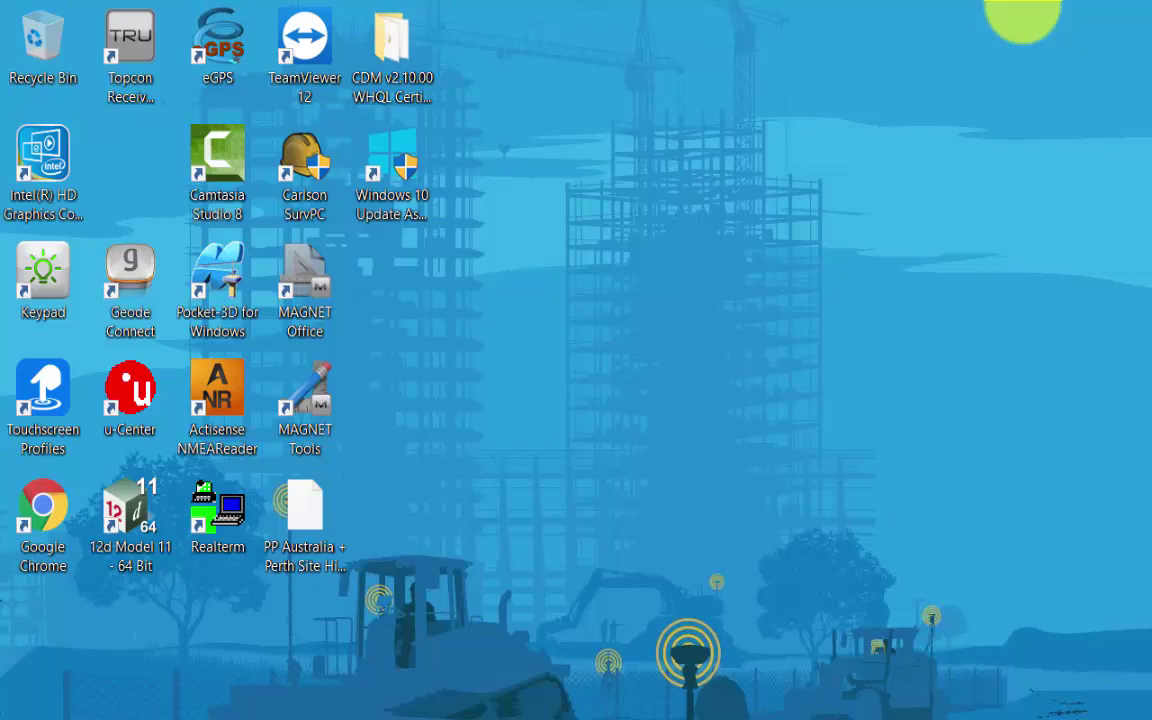
click(141, 714)
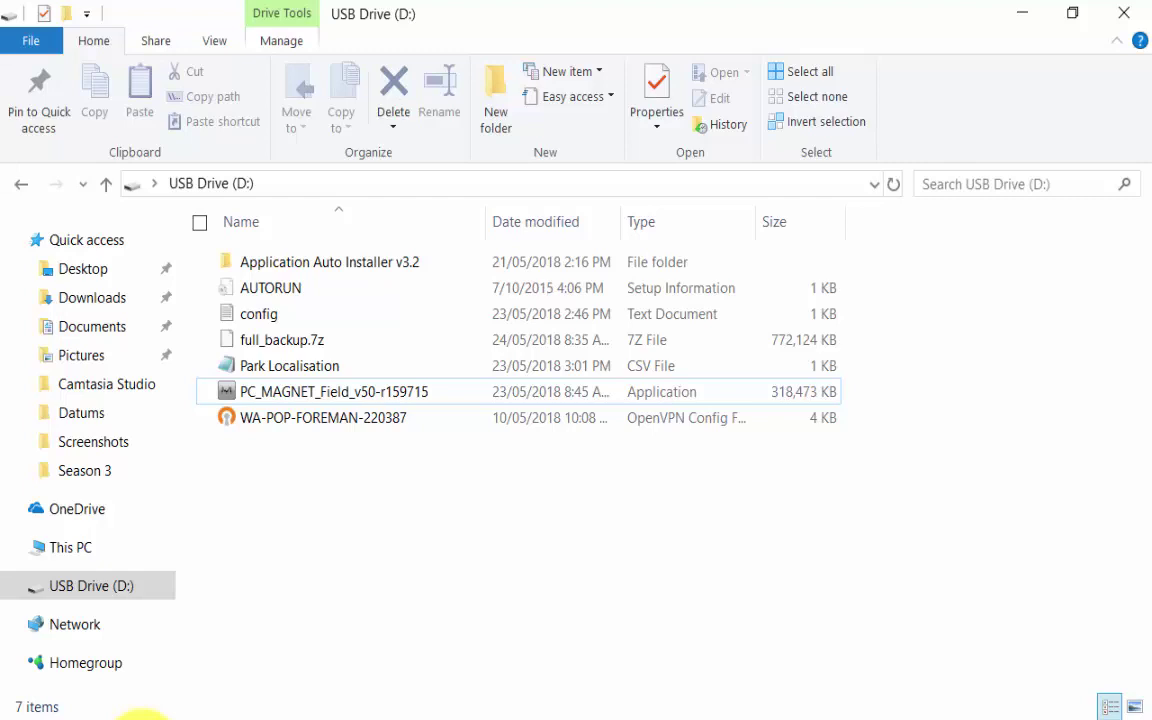
Step: Run the PC_MAGNET_Field_v50-r159715 installer and set D:\full_backup.7z as the restore source
click(417, 393)
right_click(420, 393)
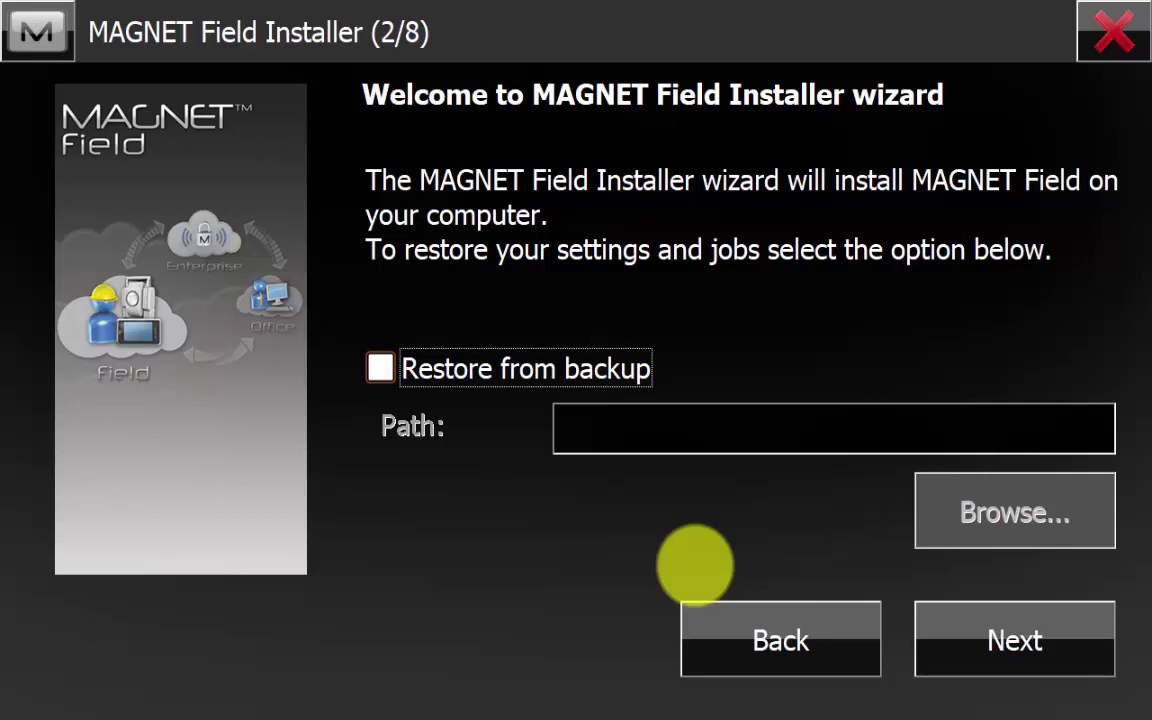
click(437, 369)
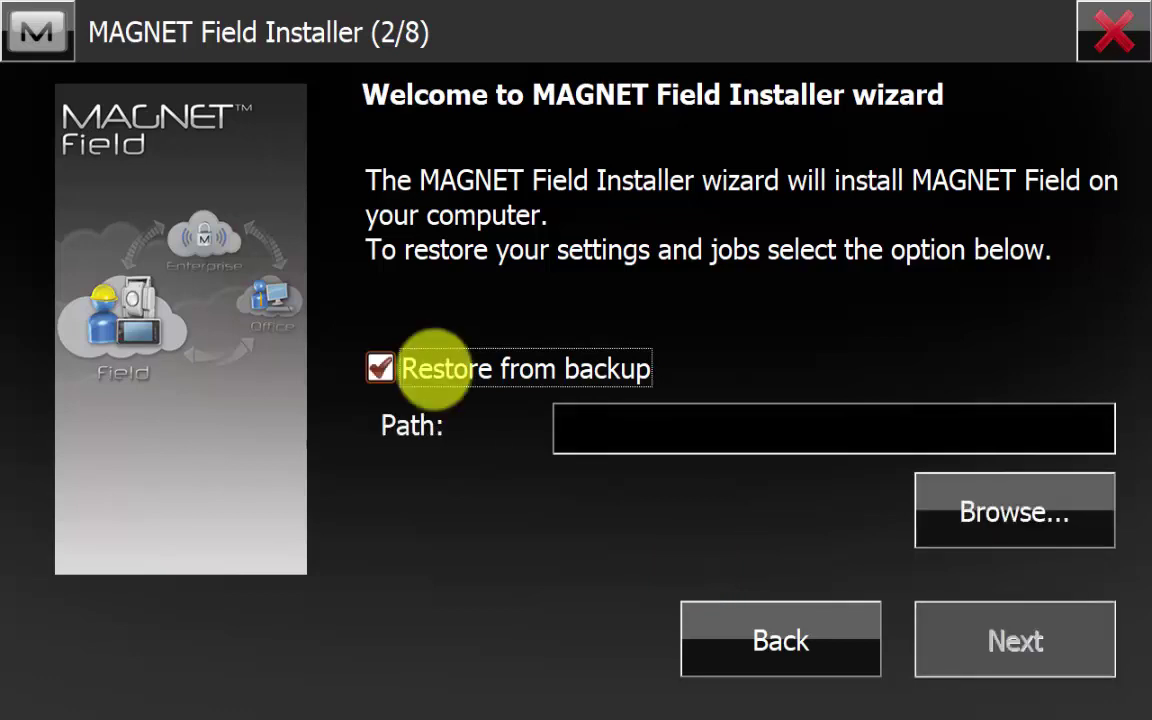
click(1028, 482)
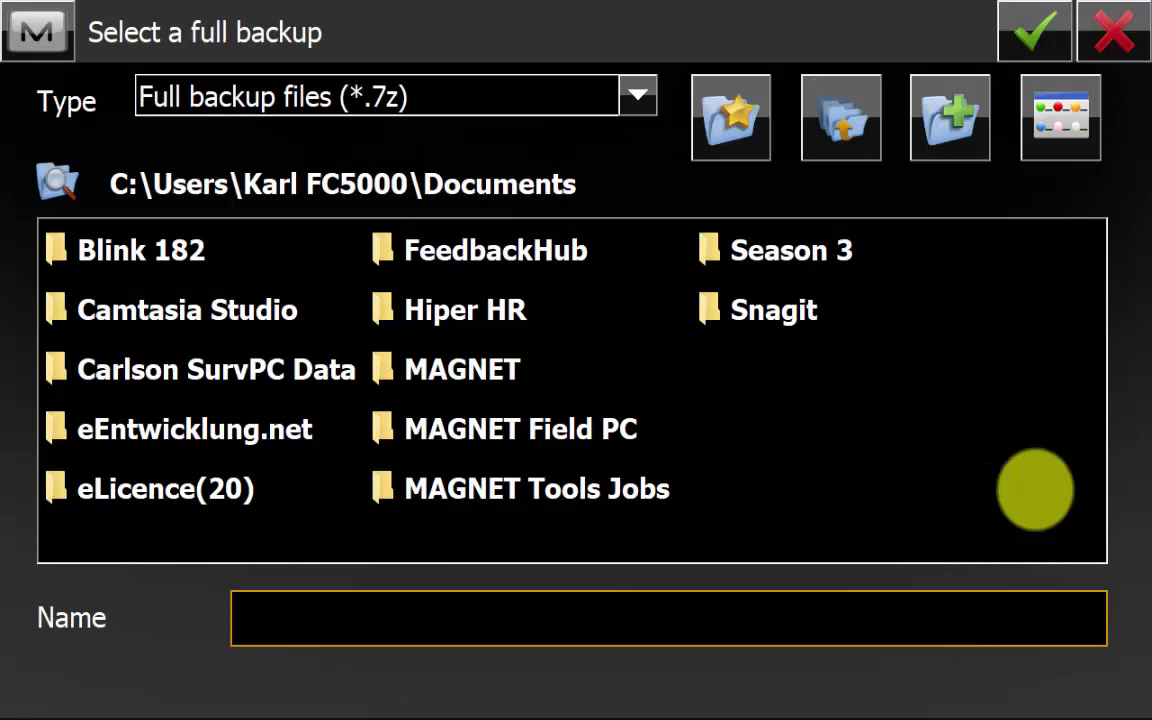
click(846, 117)
click(846, 117)
click(846, 117)
click(211, 309)
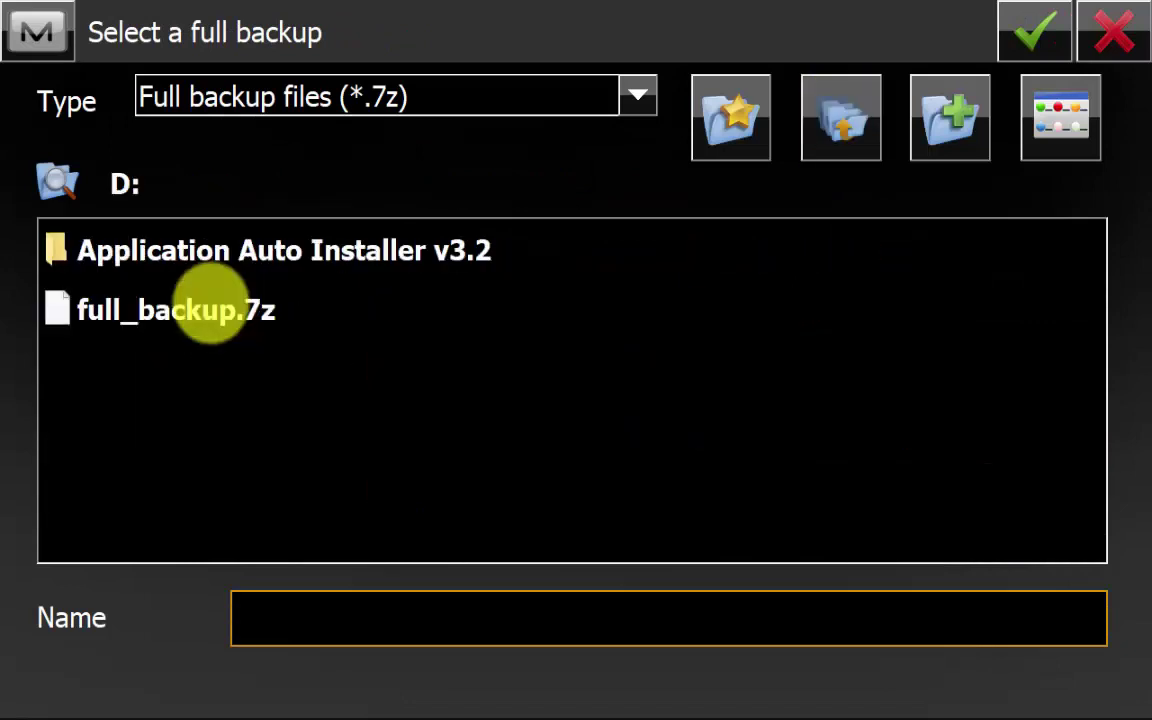
click(215, 312)
click(1026, 32)
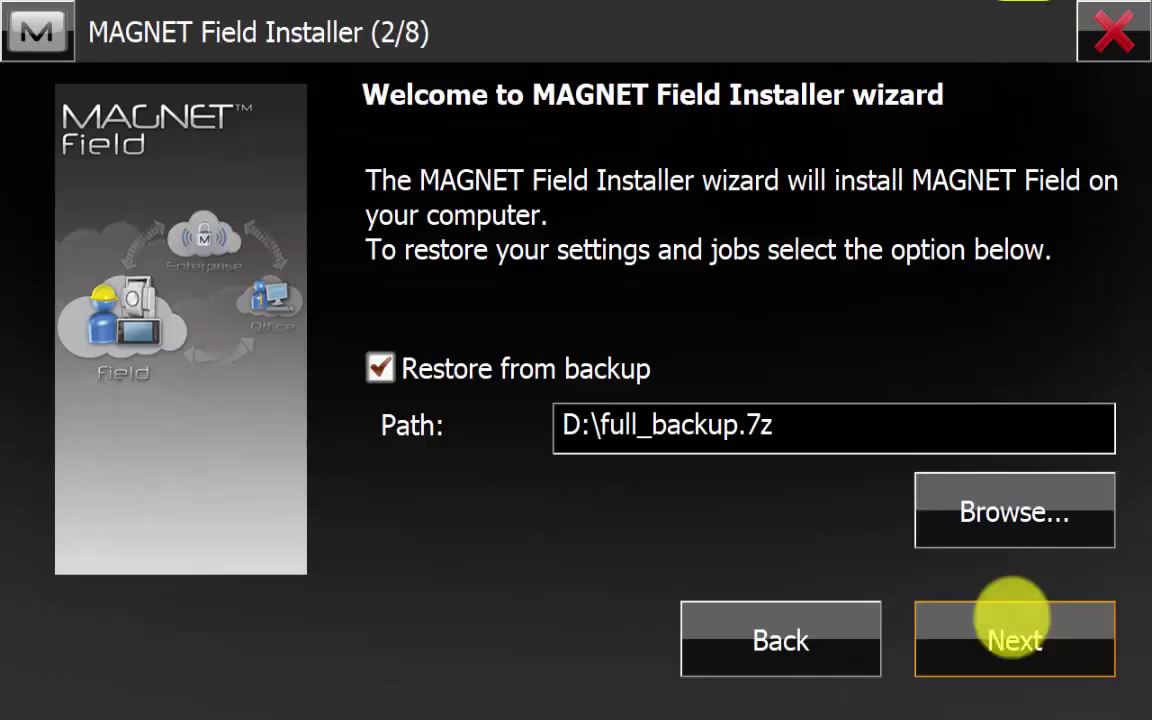
Step: Accept the license agreement, keeping installation for all users and the default folder
click(1011, 634)
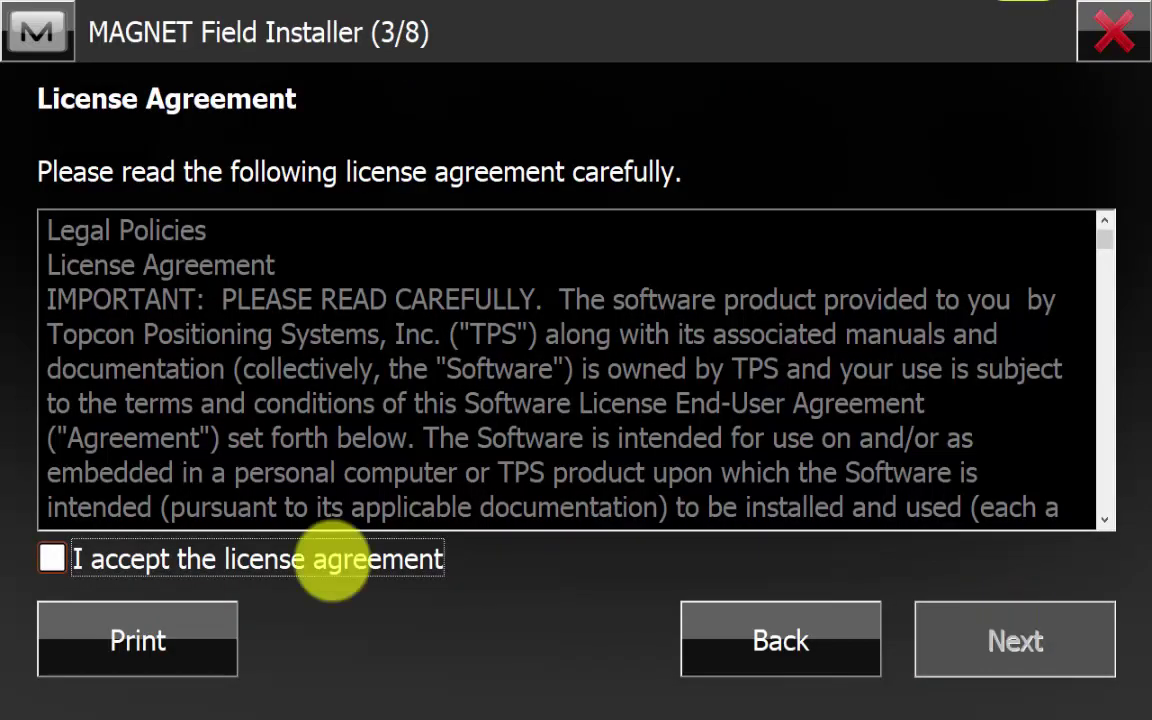
click(334, 561)
click(1011, 636)
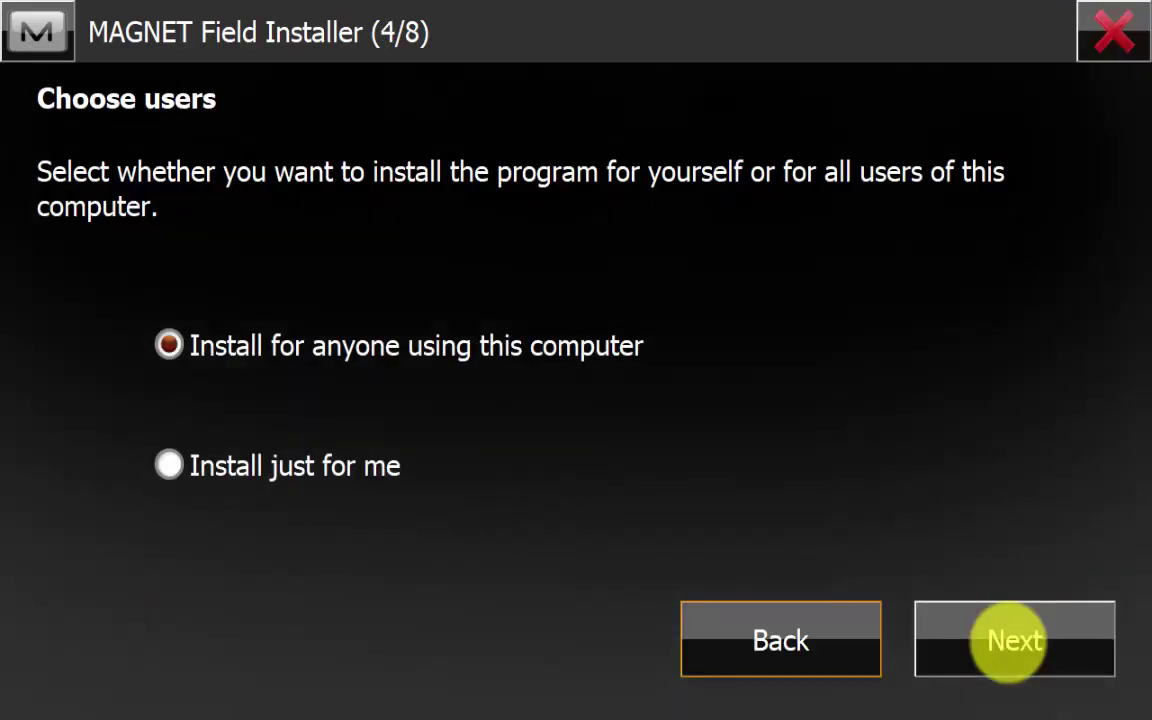
click(1010, 640)
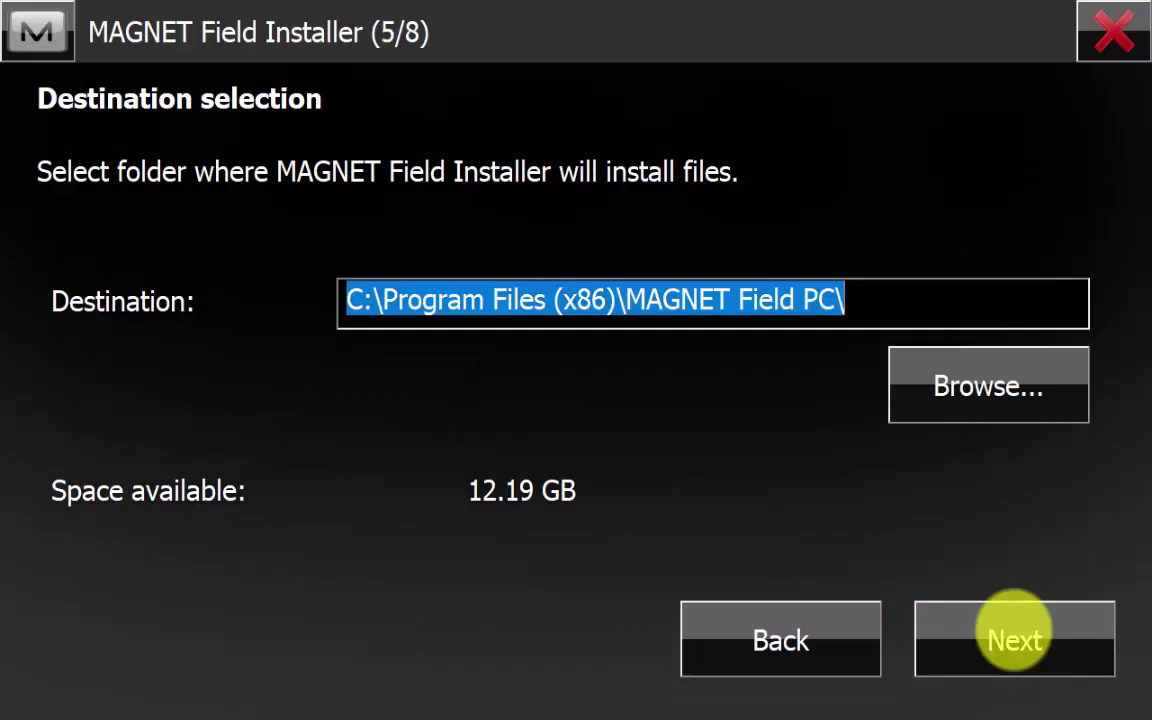
click(1015, 607)
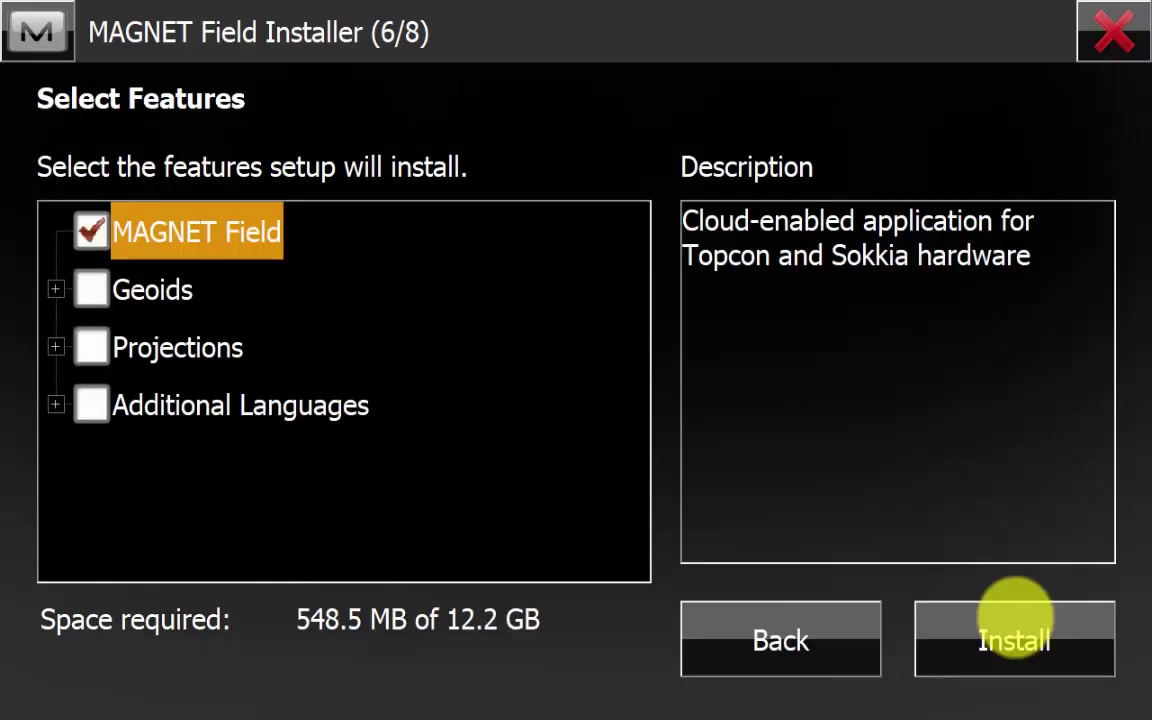
Step: Install MAGNET Field and choose Rename for the existing Default.mjf conflict
click(1000, 625)
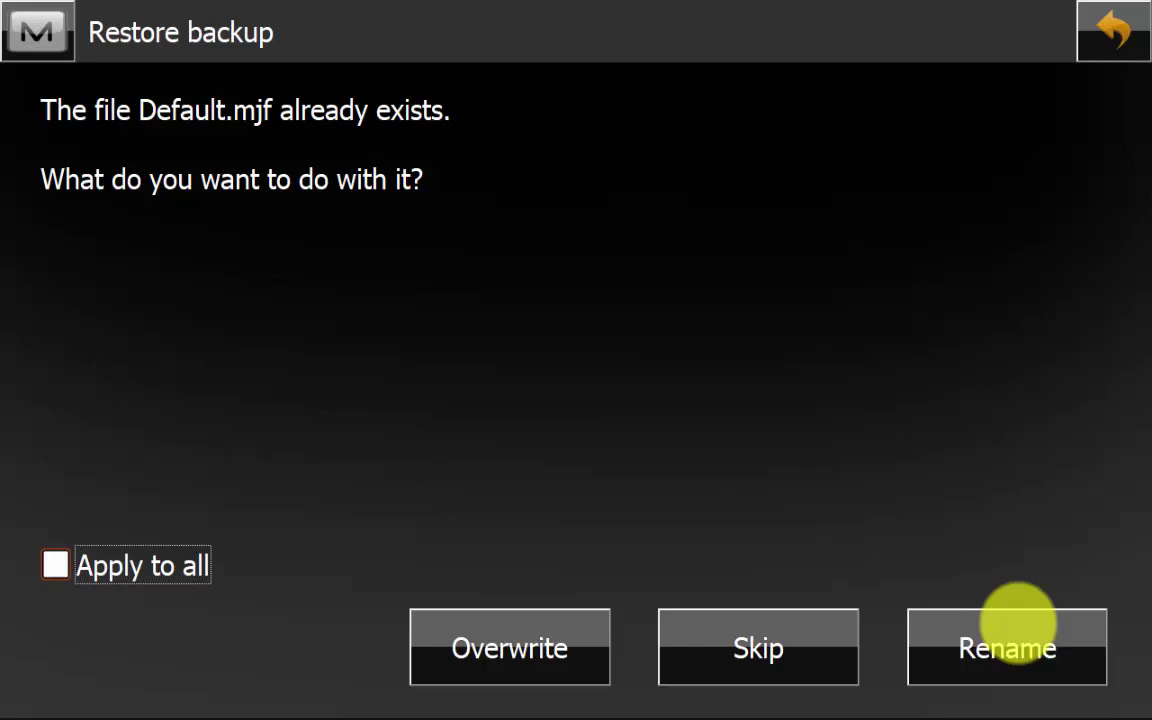
click(787, 627)
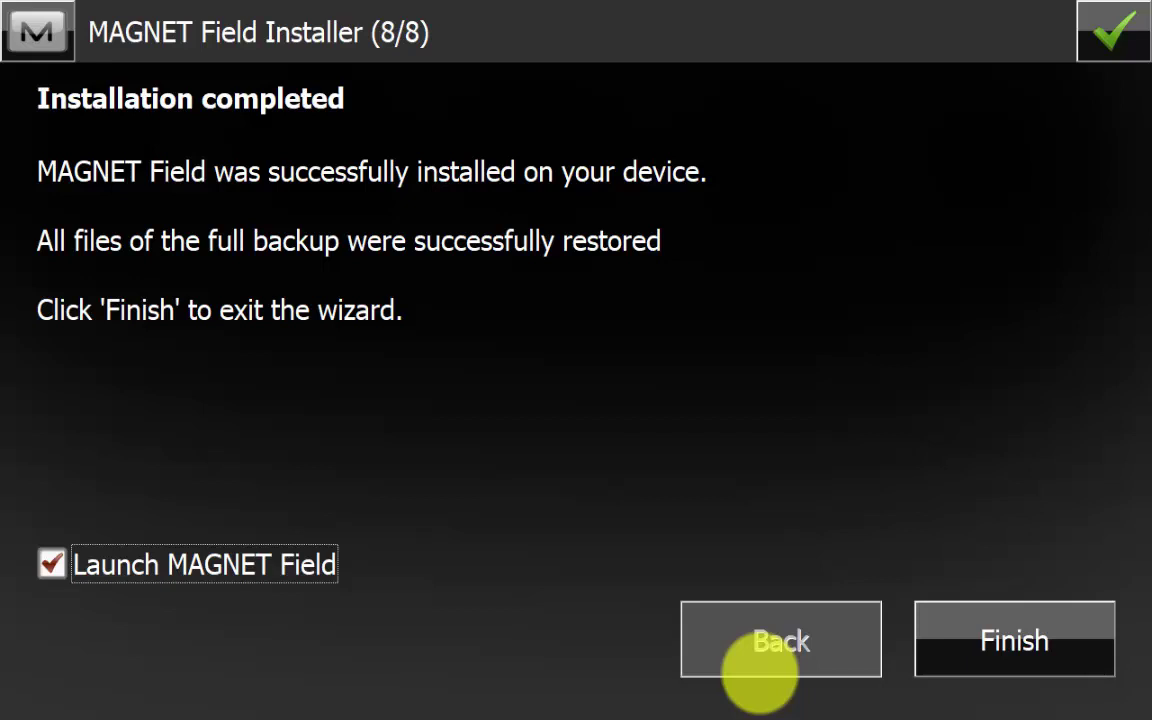
Step: Finish the installer with Launch MAGNET Field checked
click(1010, 638)
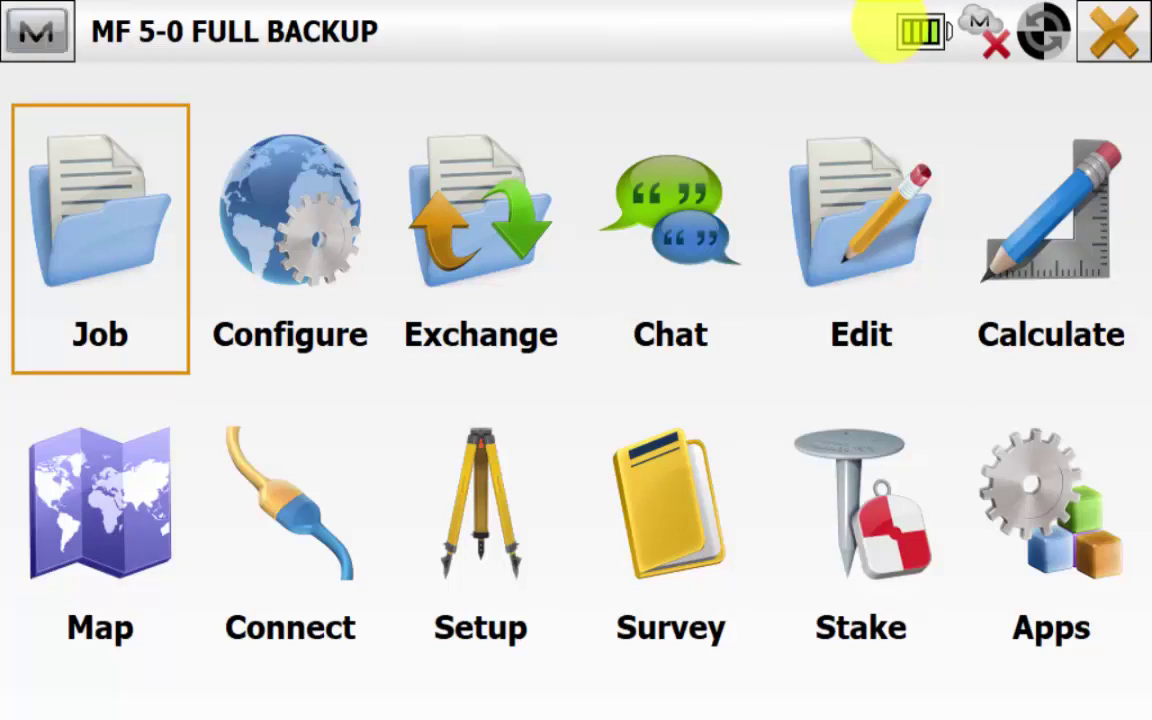
Step: Review the restored job list without opening a job, then return to the main menu
click(103, 180)
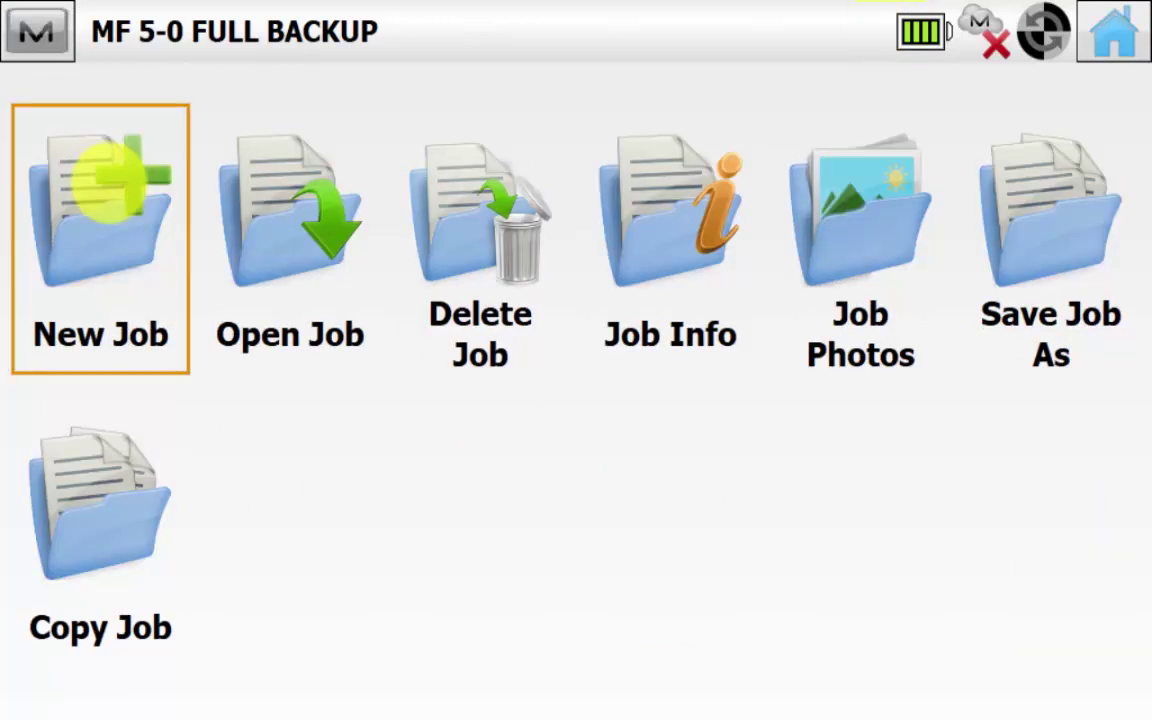
click(258, 170)
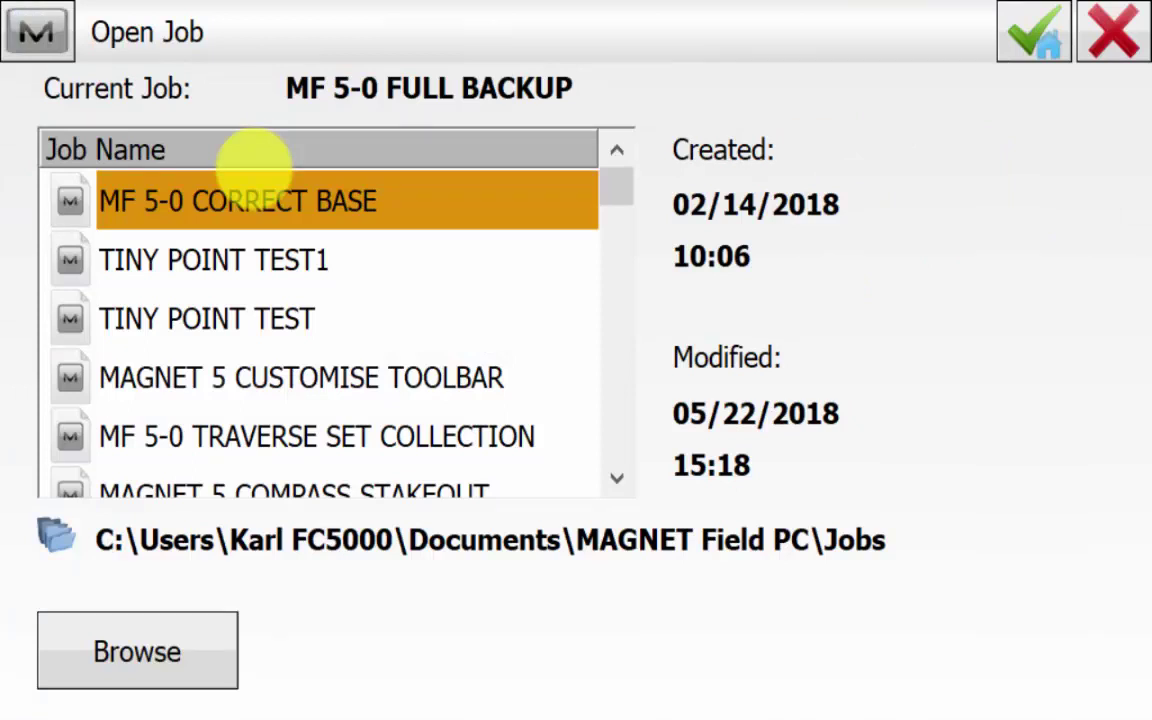
click(1113, 31)
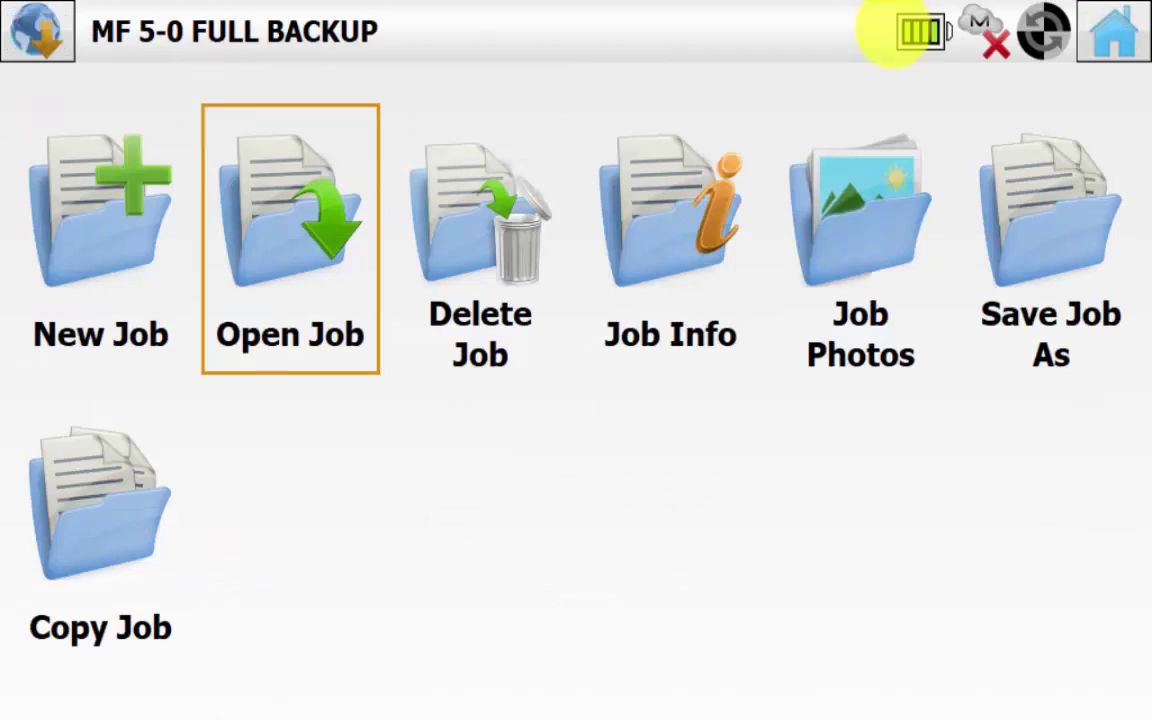
key(Escape)
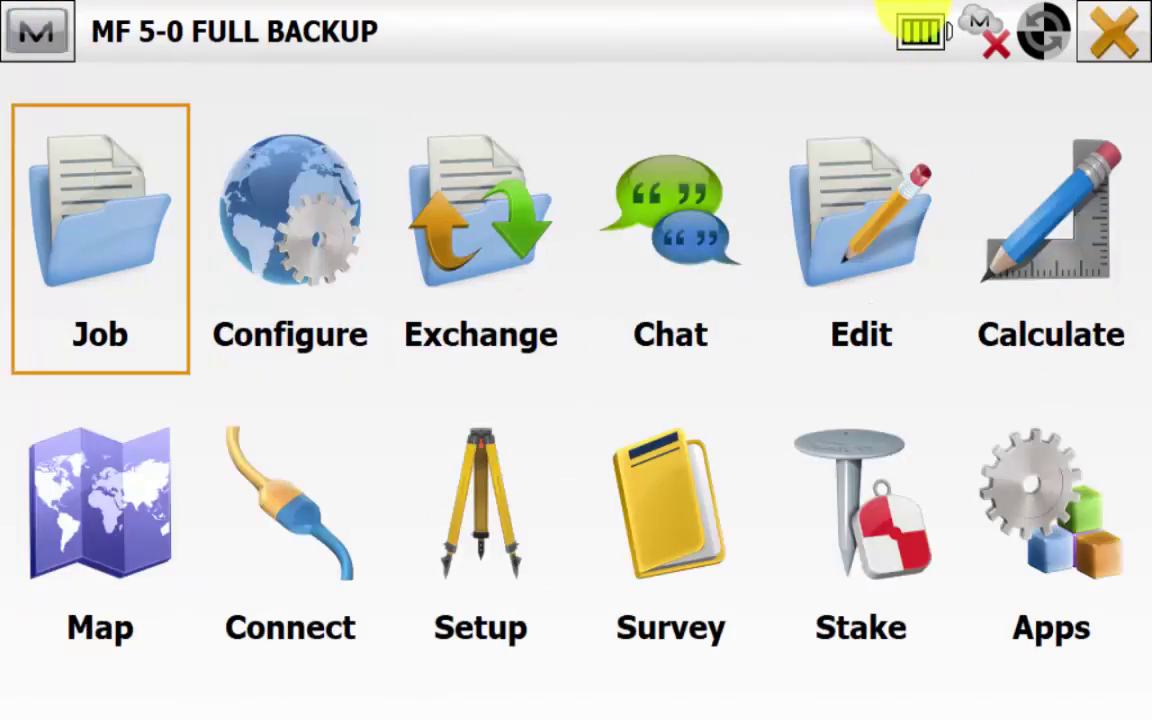
Step: Review the restored Global settings under Configure and close them unchanged
click(231, 192)
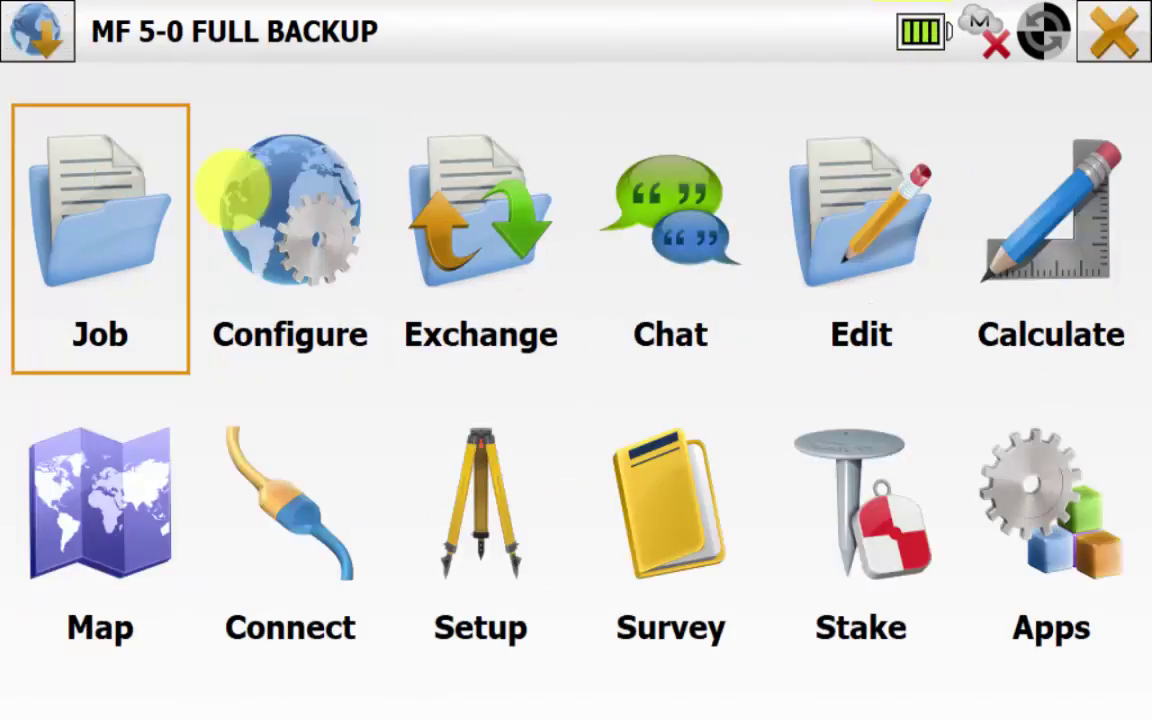
click(395, 180)
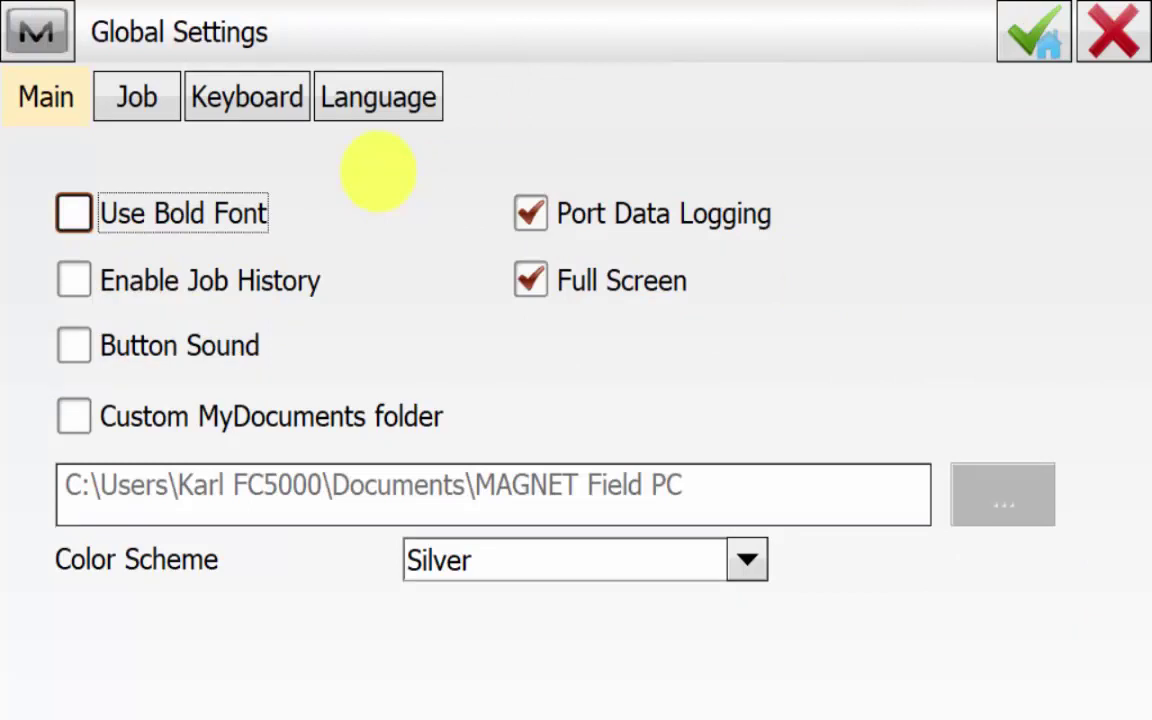
key(Escape)
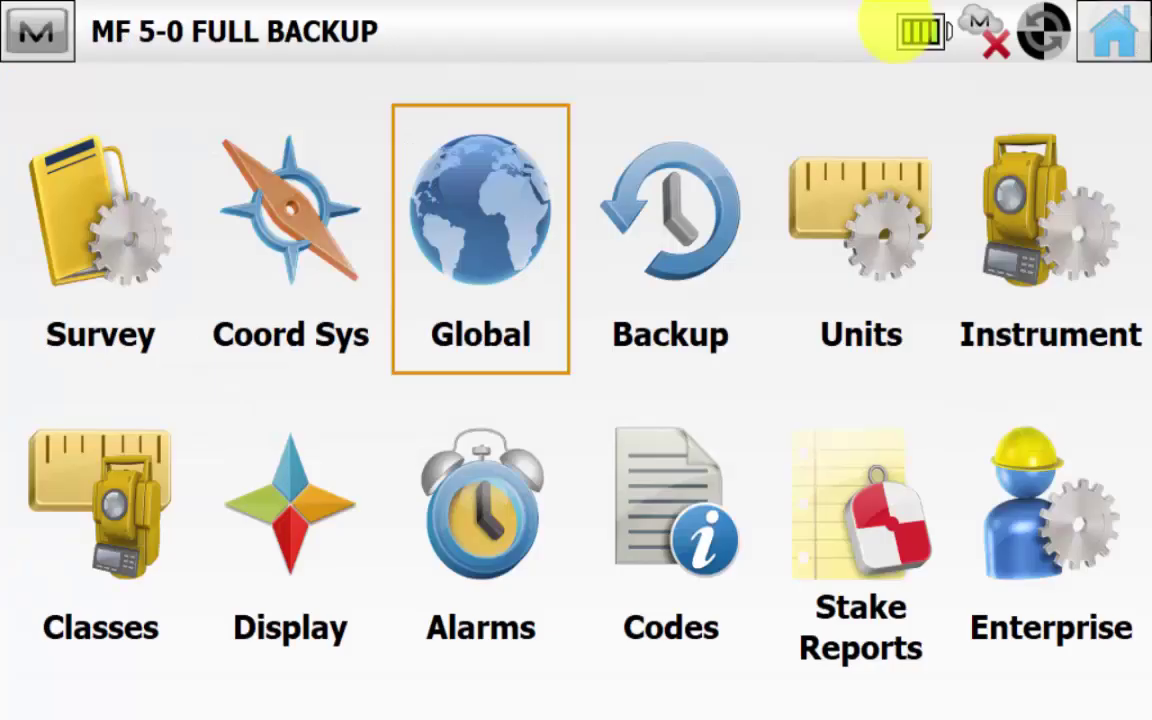
key(Escape)
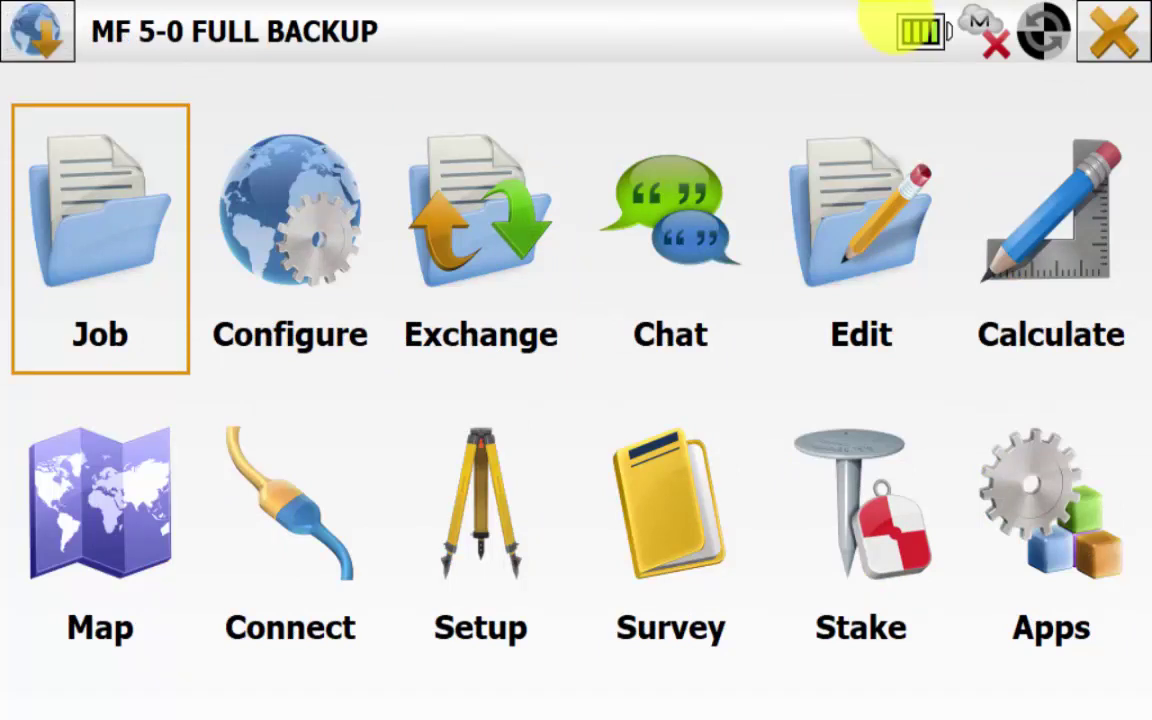
click(33, 31)
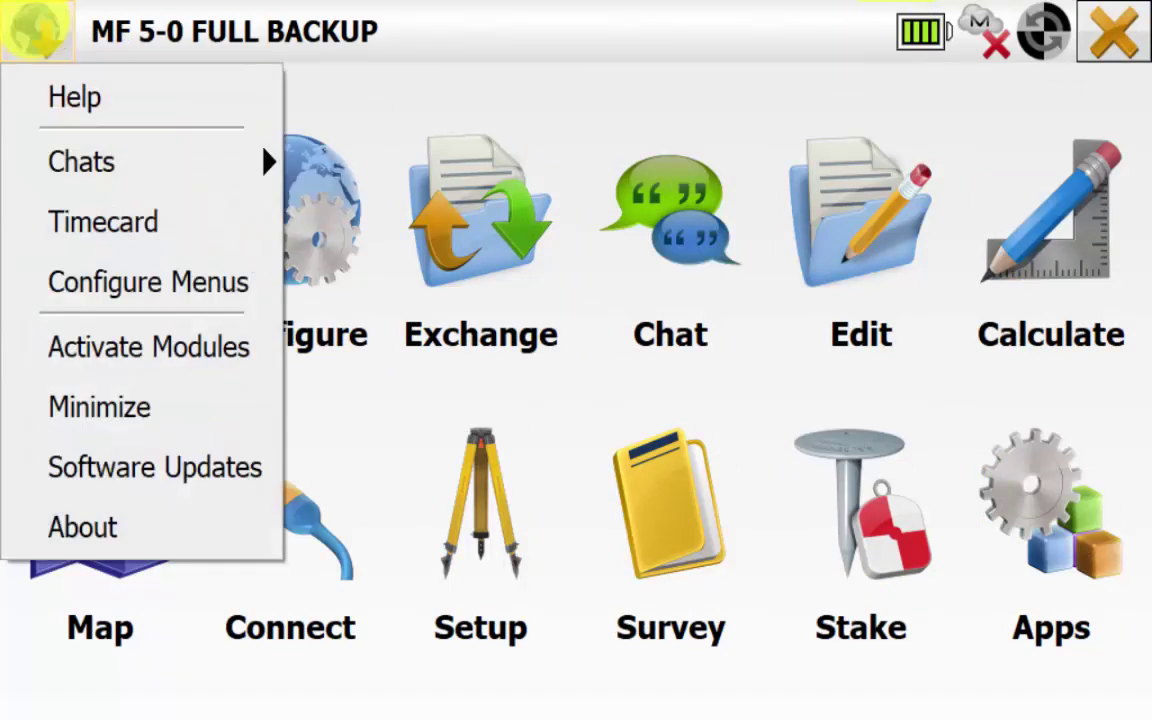
click(82, 527)
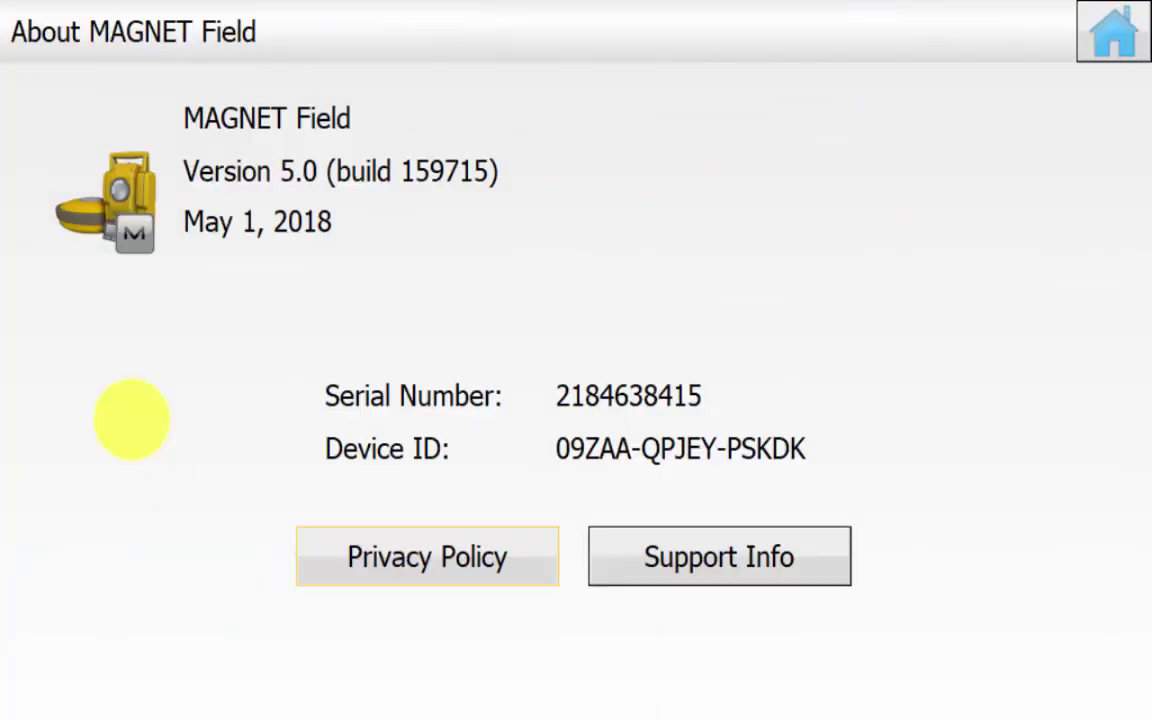
click(1113, 31)
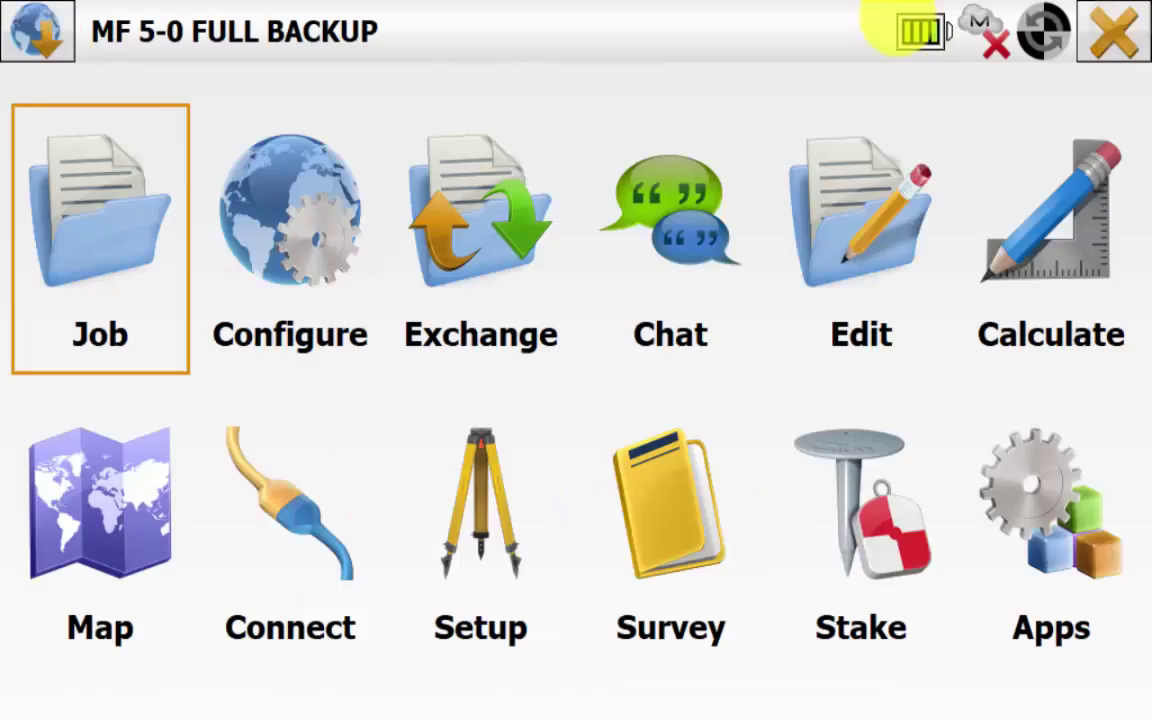
click(224, 183)
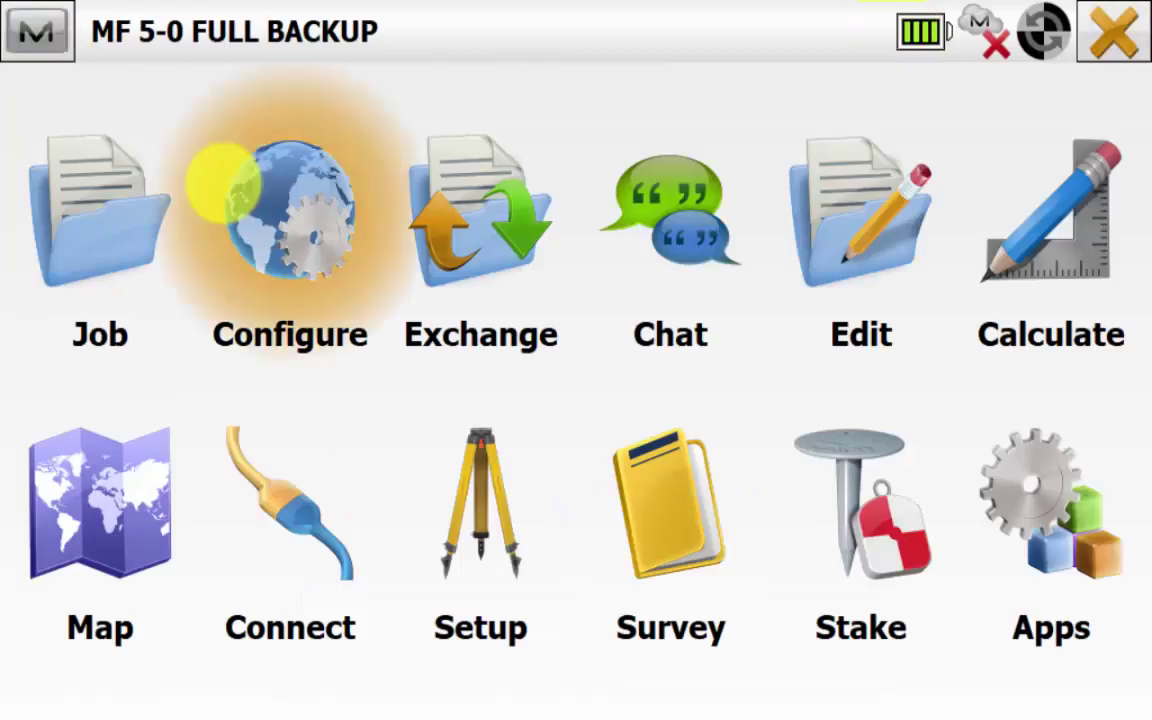
click(106, 160)
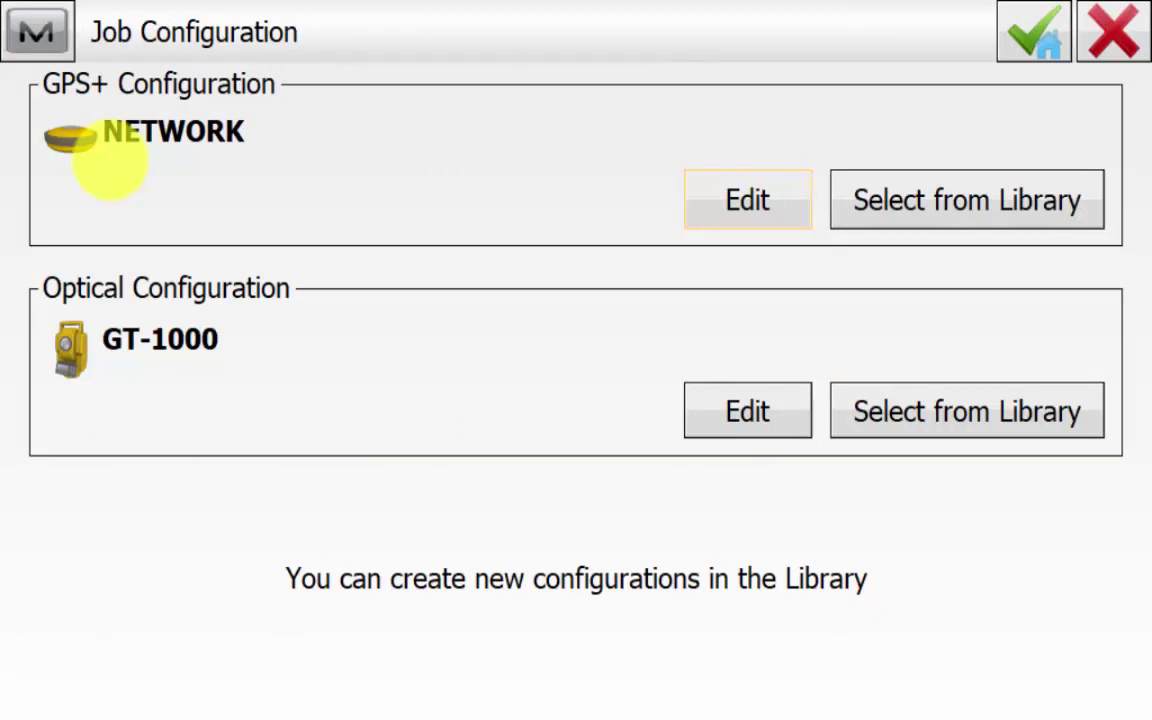
click(762, 178)
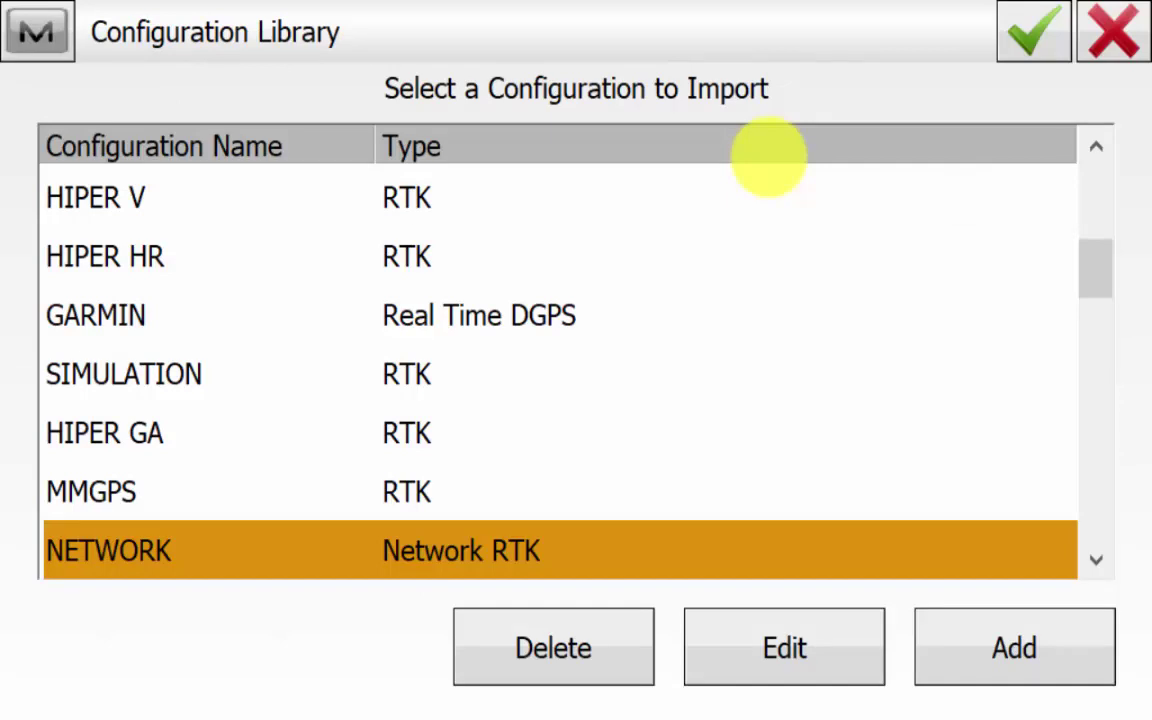
key(Return)
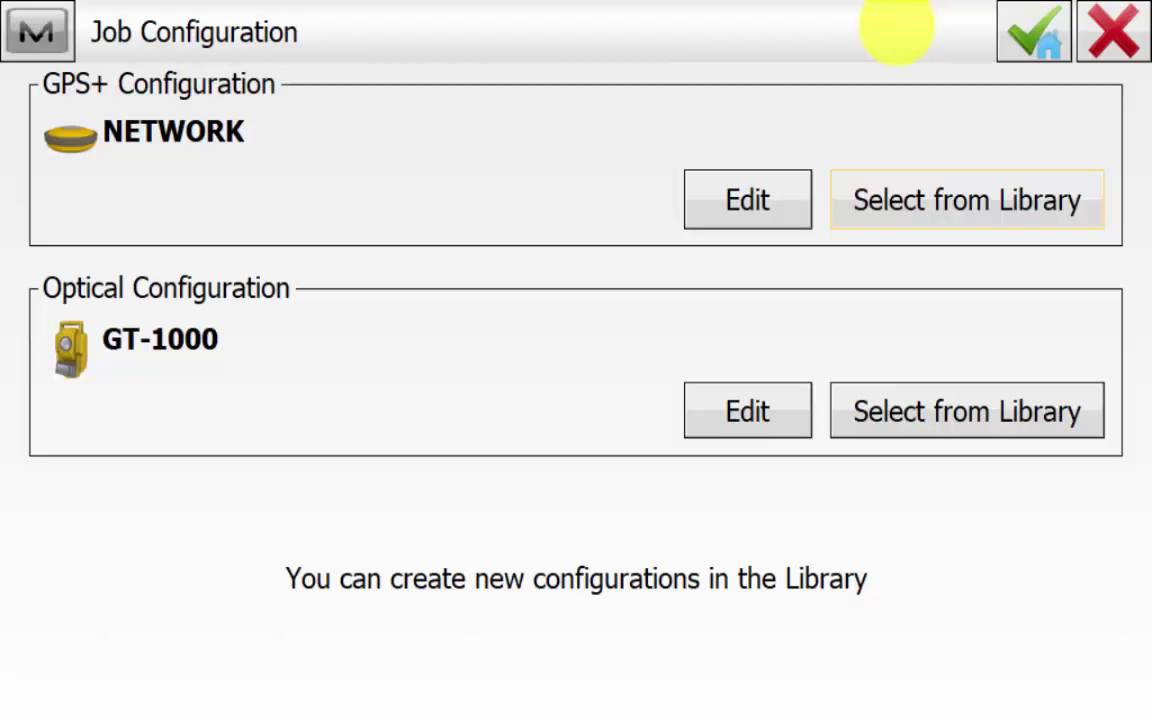
key(Return)
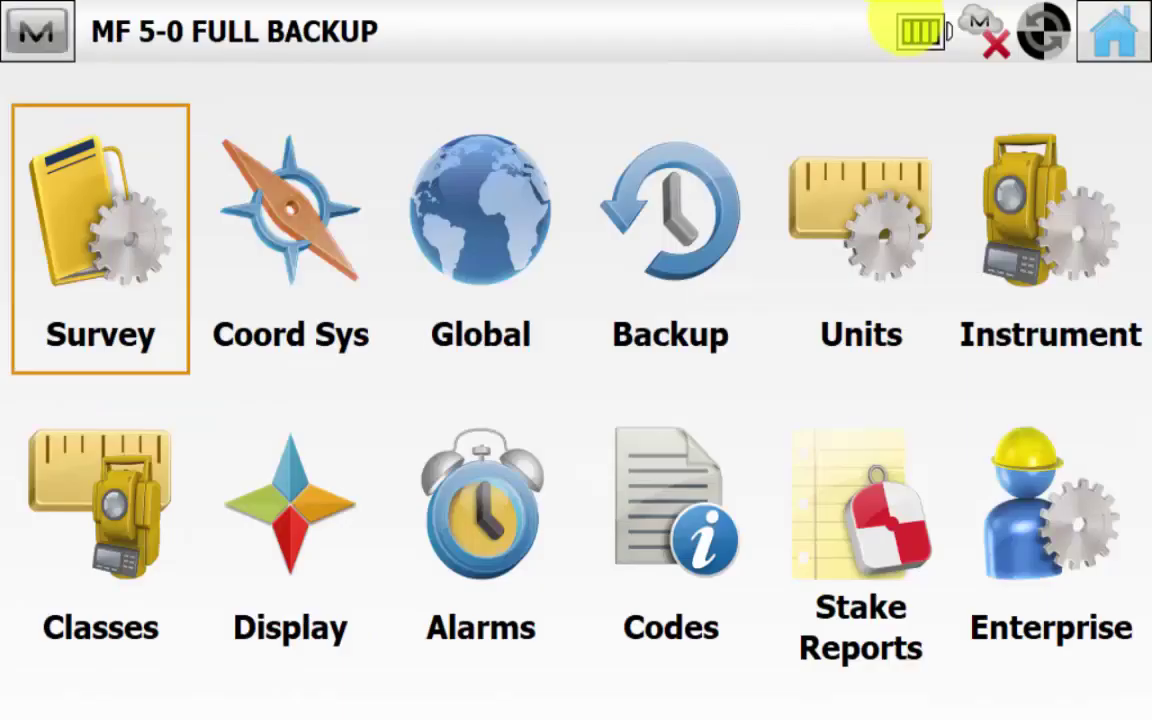
key(Escape)
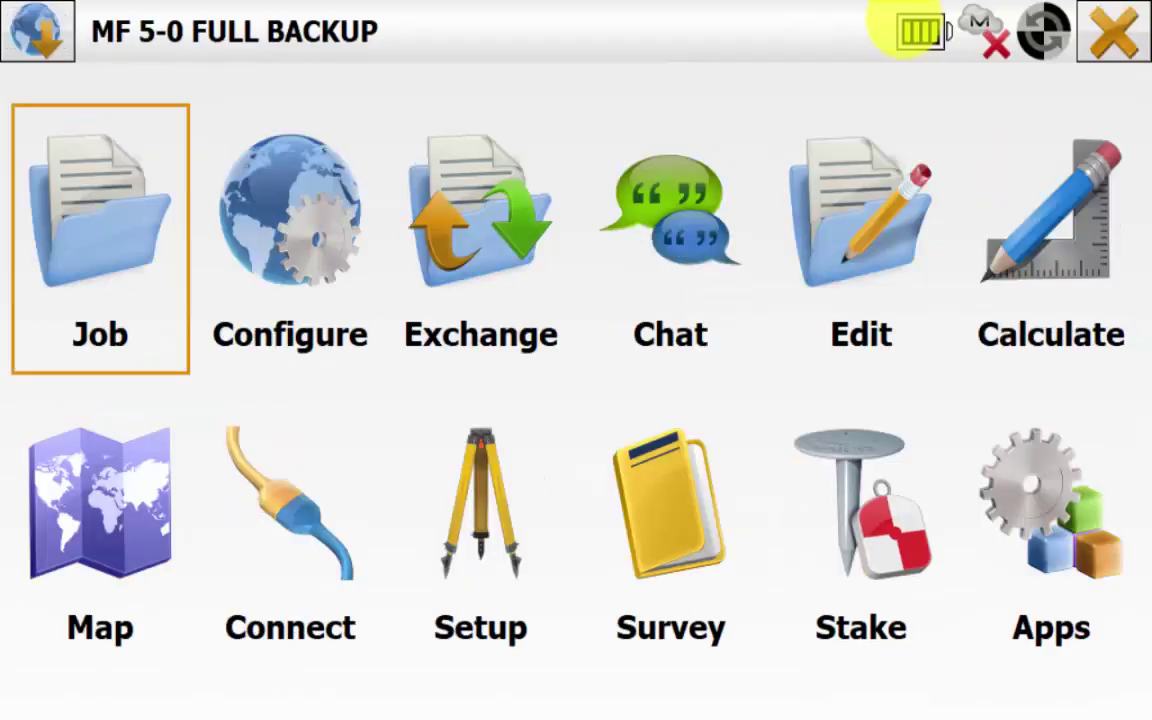